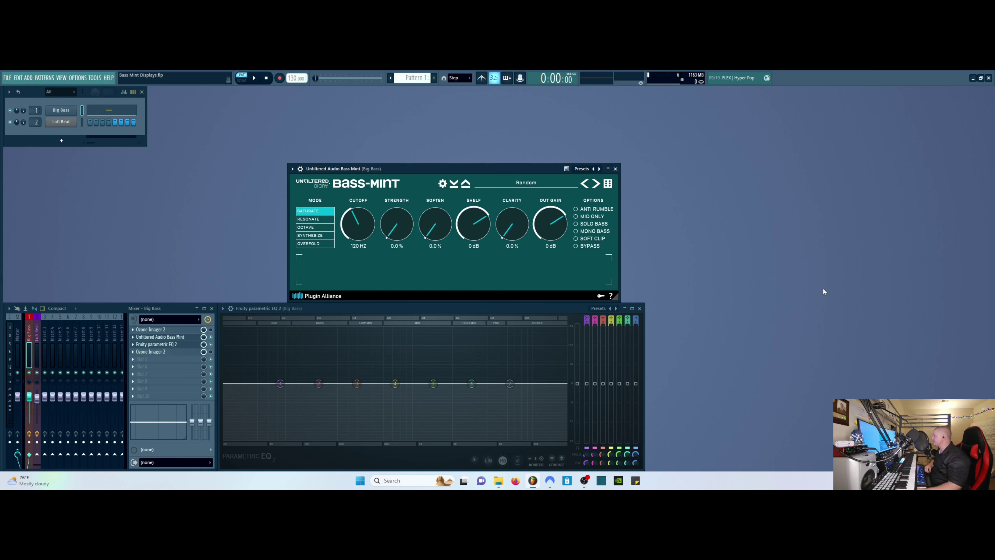
Step: Open the Big Bass channel's Pigments synth to show the sound source, and close its window
{"action": "left_click", "coordinate": [62, 112]}
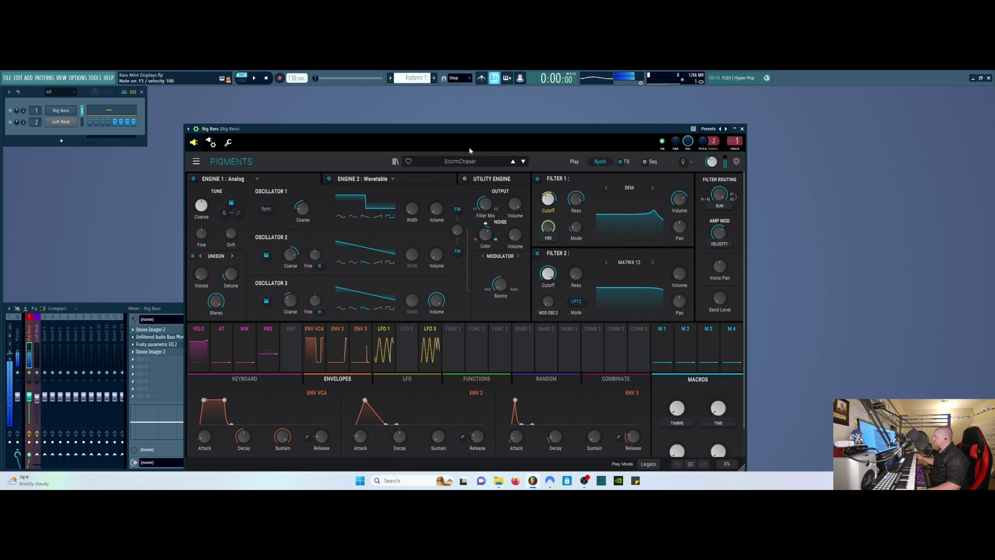
{"action": "left_click", "coordinate": [741, 129]}
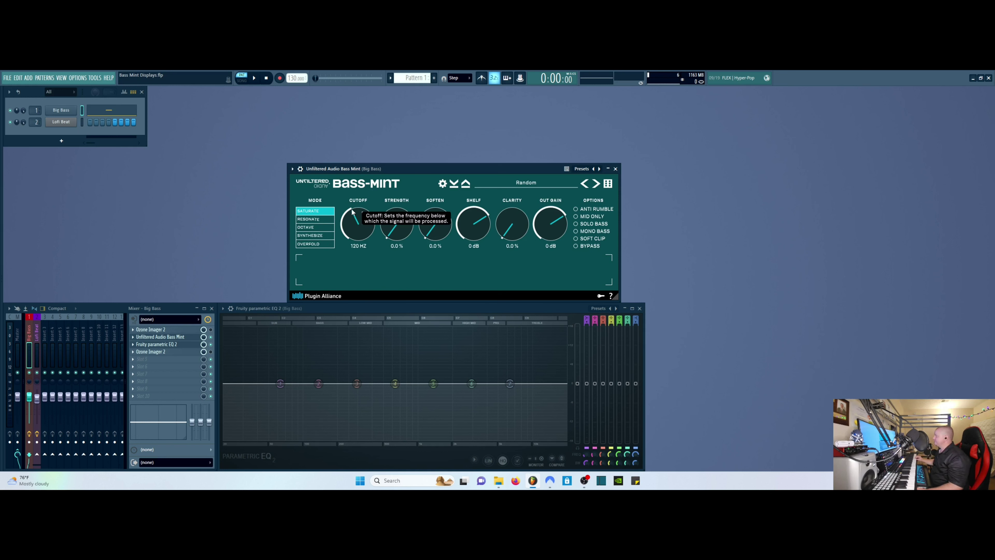
Step: Set Bass-Mint's Cutoff to 135 Hz and its Strength to 55.2% in Saturate mode
{"action": "scroll", "coordinate": [357, 226], "scroll_direction": "up", "scroll_amount": 5}
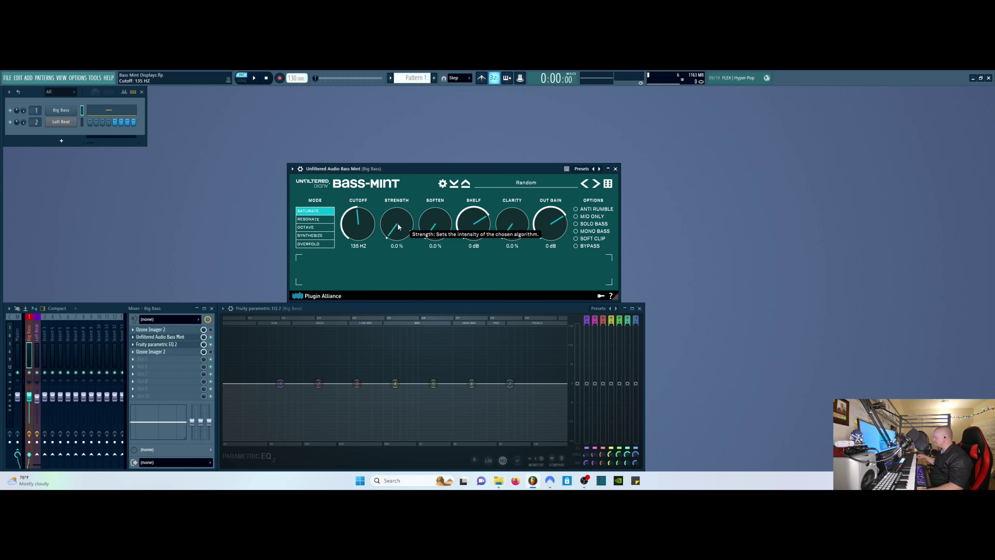
{"action": "left_click_drag", "start_coordinate": [397, 223], "coordinate": [399, 171]}
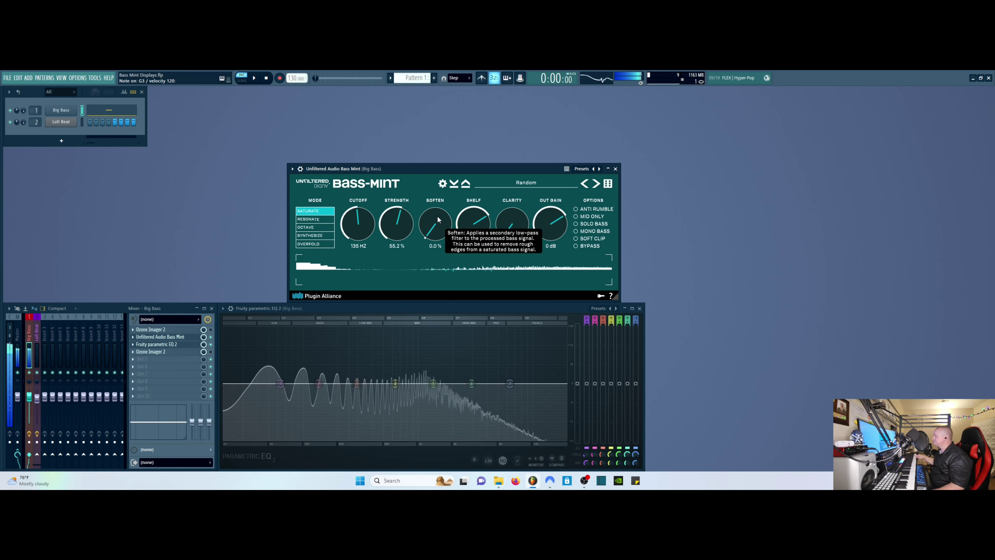
Step: Try Bass-Mint's Soften control at 100% and return it to 0%
{"action": "left_click_drag", "start_coordinate": [439, 230], "coordinate": [356, 425]}
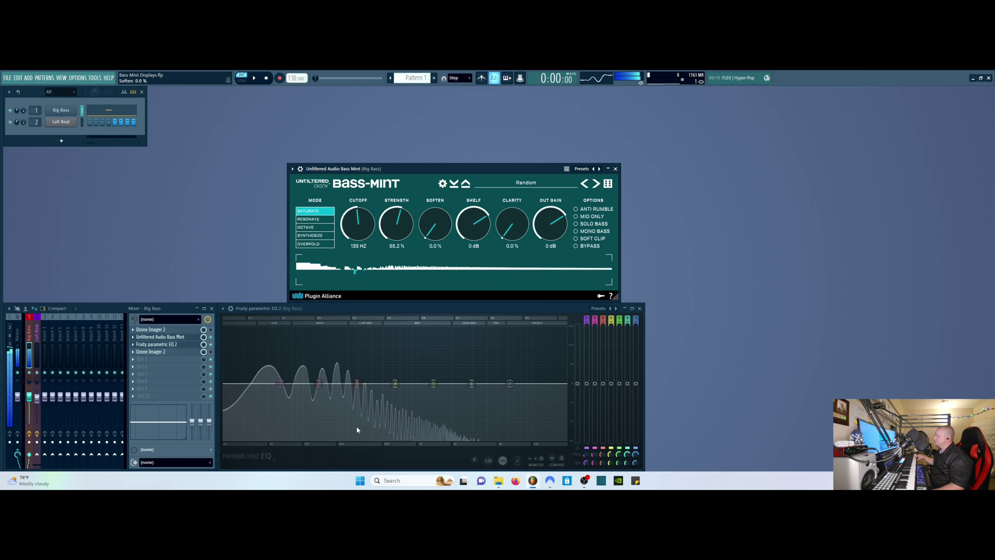
{"action": "left_click_drag", "start_coordinate": [378, 276], "coordinate": [485, 126]}
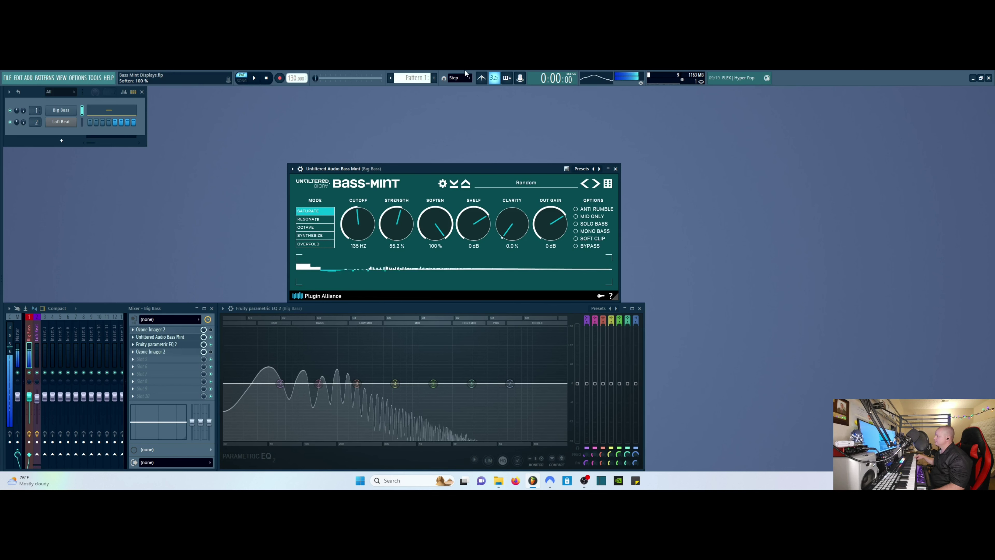
{"action": "left_click_drag", "start_coordinate": [435, 223], "coordinate": [435, 255]}
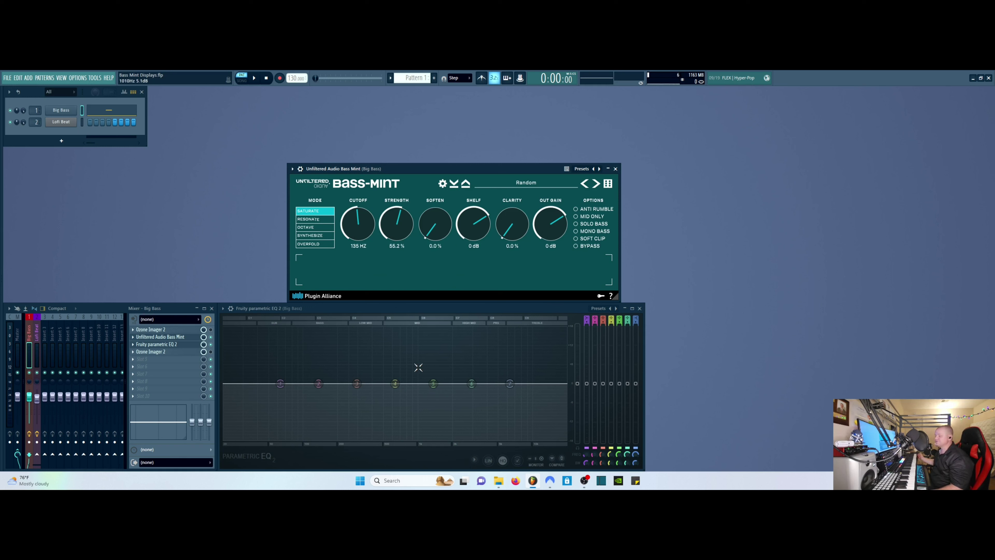
Step: Try shifting the first band of the Big Bass parametric EQ to a slightly lower frequency, and reset it
{"action": "left_click", "coordinate": [280, 308]}
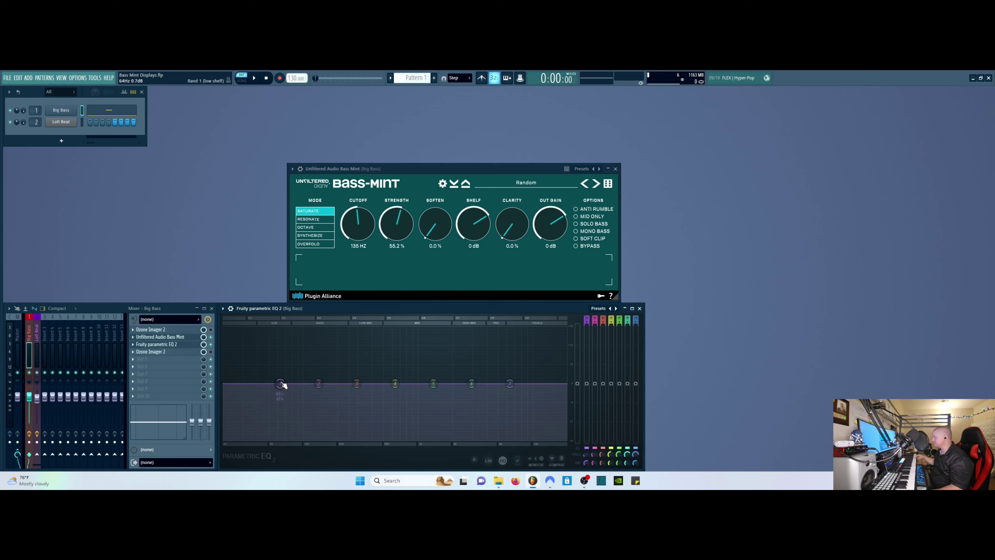
{"action": "mouse_move", "coordinate": [281, 384]}
{"action": "left_mouse_down"}
{"action": "mouse_move", "coordinate": [302, 385]}
{"action": "mouse_move", "coordinate": [311, 361]}
{"action": "mouse_move", "coordinate": [327, 394]}
{"action": "mouse_move", "coordinate": [358, 342]}
{"action": "mouse_move", "coordinate": [371, 348]}
{"action": "mouse_move", "coordinate": [372, 419]}
{"action": "mouse_move", "coordinate": [541, 361]}
{"action": "mouse_move", "coordinate": [486, 422]}
{"action": "mouse_move", "coordinate": [335, 402]}
{"action": "mouse_move", "coordinate": [263, 380]}
{"action": "left_mouse_up"}
{"action": "right_click", "coordinate": [263, 379]}
{"action": "left_click", "coordinate": [276, 390]}
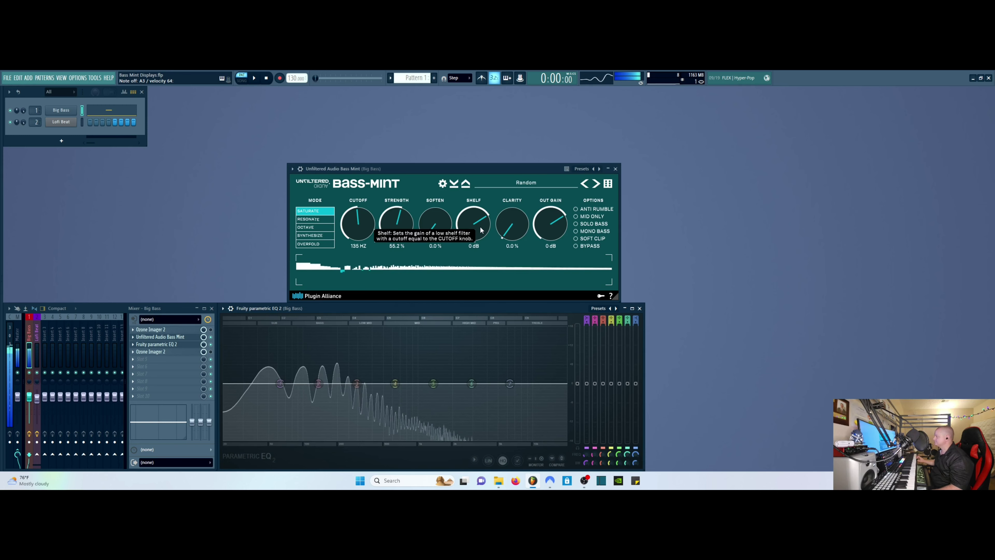
Step: Try a Shelf gain of 1.3 dB and a Clarity of 100% in Bass-Mint, resetting each control to its default
{"action": "mouse_move", "coordinate": [481, 235]}
{"action": "left_mouse_down"}
{"action": "mouse_move", "coordinate": [482, 199]}
{"action": "mouse_move", "coordinate": [471, 288]}
{"action": "mouse_move", "coordinate": [483, 232]}
{"action": "left_mouse_up"}
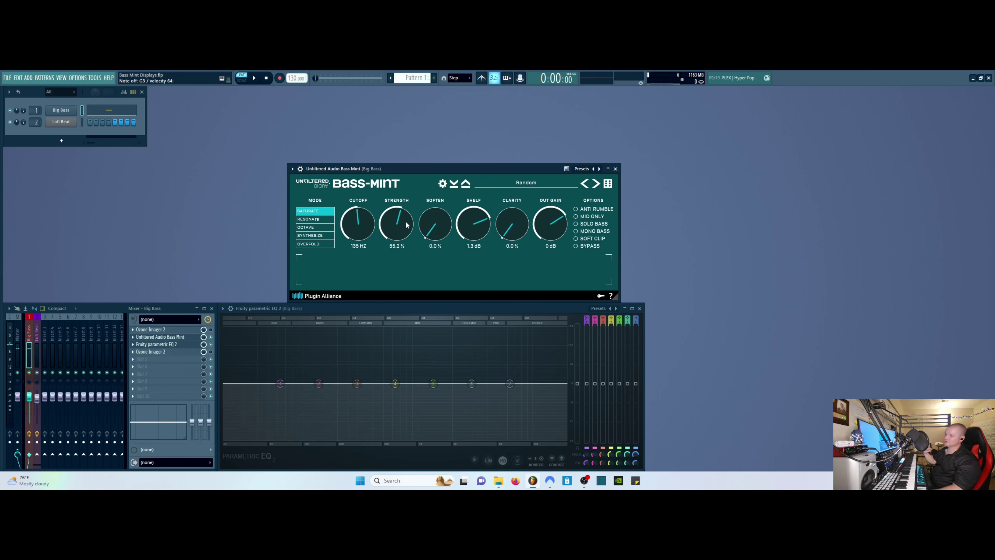
{"action": "double_click", "coordinate": [472, 222]}
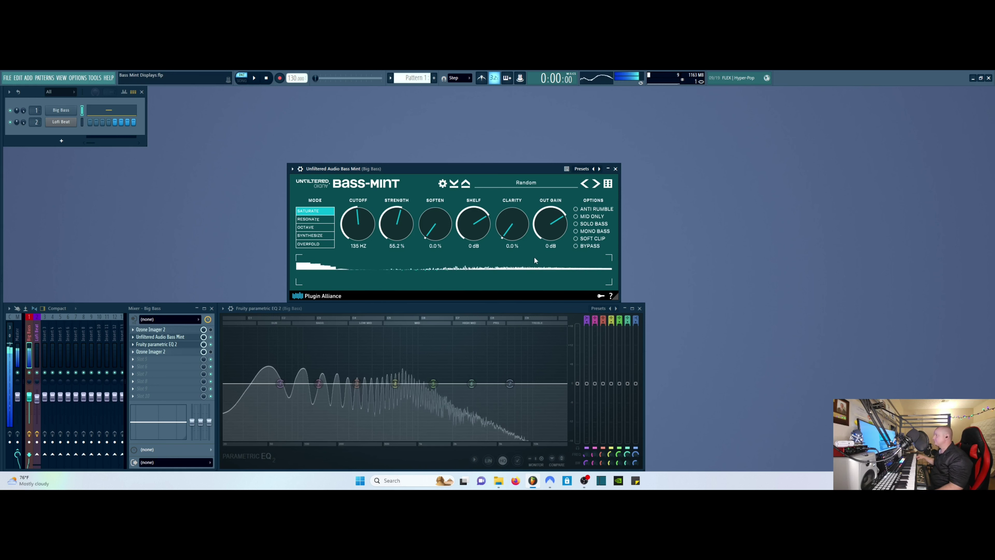
{"action": "left_click_drag", "start_coordinate": [516, 229], "coordinate": [516, 185]}
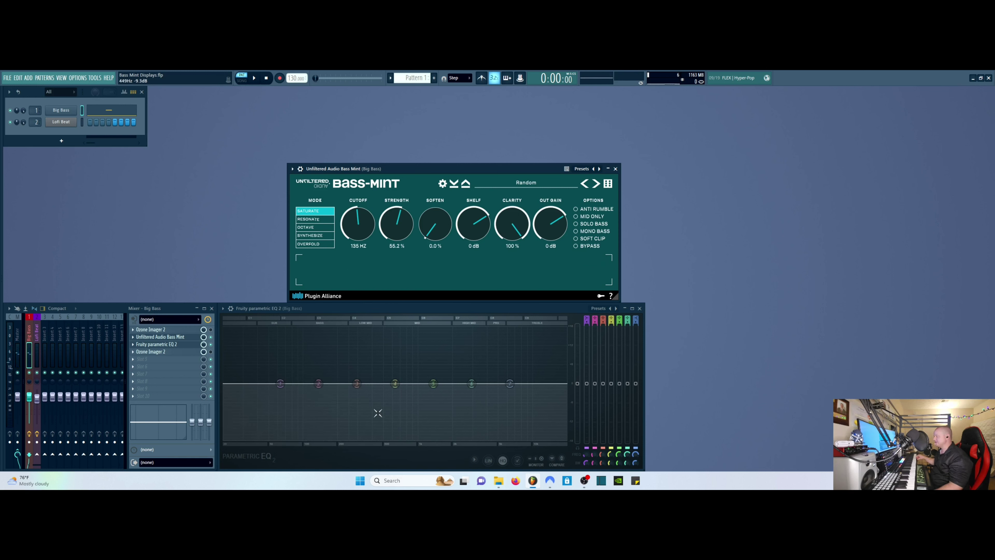
{"action": "double_click", "coordinate": [511, 225]}
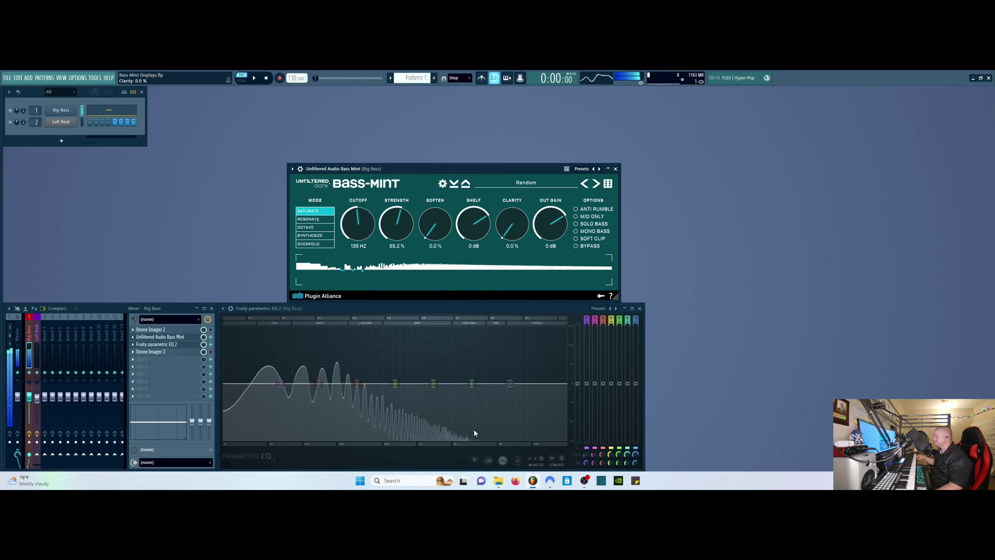
{"action": "left_click_drag", "start_coordinate": [512, 225], "coordinate": [511, 136]}
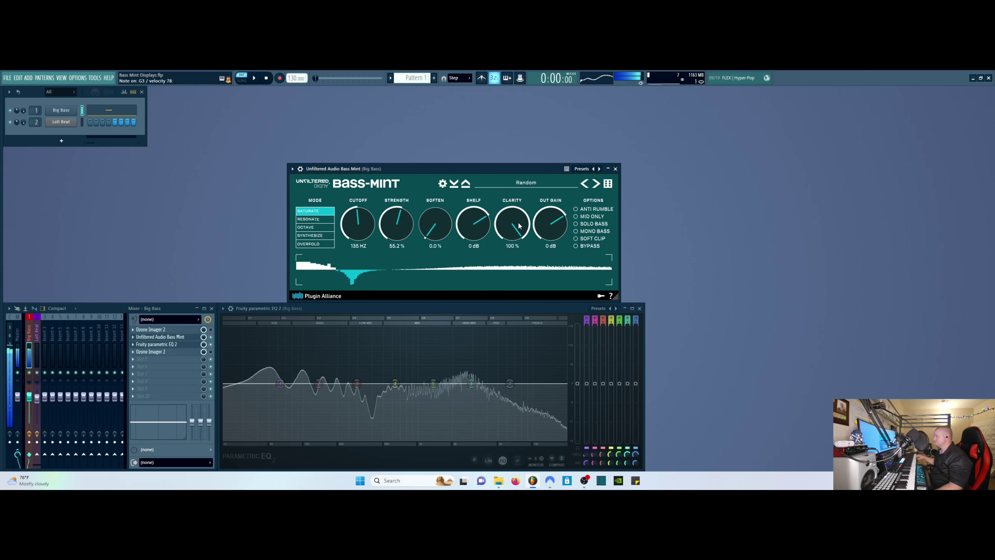
{"action": "left_click_drag", "start_coordinate": [518, 226], "coordinate": [519, 324]}
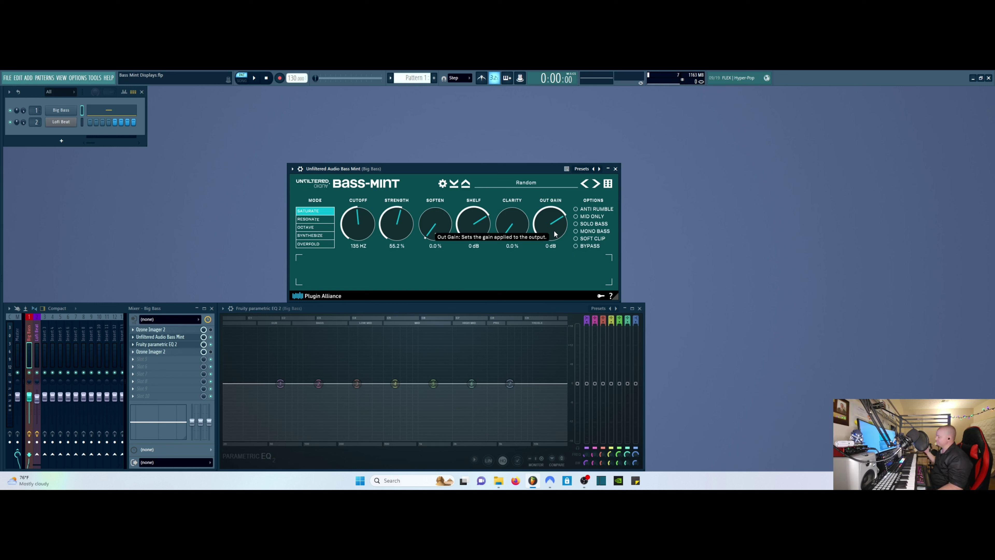
Step: Audition Bass-Mint's Resonate mode with Strength at 90% and Cutoff at 55.8 Hz, and reset both controls to their defaults
{"action": "left_click", "coordinate": [318, 220]}
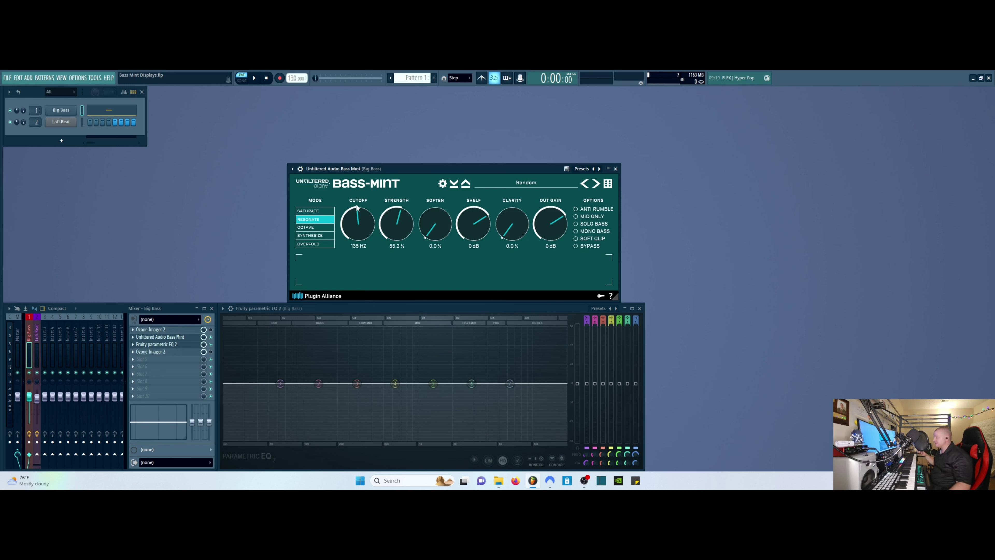
{"action": "left_click_drag", "start_coordinate": [399, 213], "coordinate": [402, 185]}
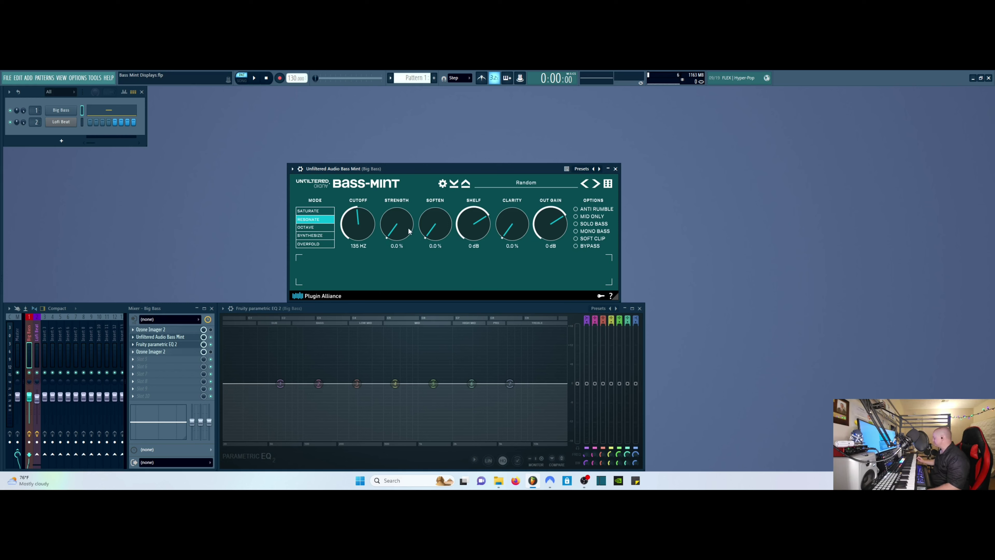
{"action": "left_click_drag", "start_coordinate": [411, 229], "coordinate": [424, 152]}
{"action": "left_click_drag", "start_coordinate": [358, 222], "coordinate": [372, 268]}
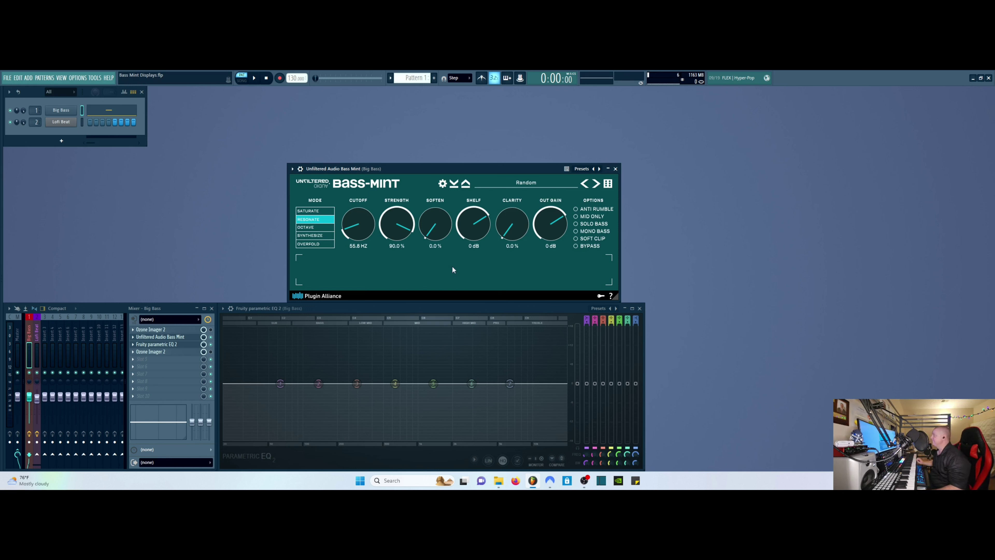
{"action": "double_click", "coordinate": [389, 229]}
{"action": "left_click_drag", "start_coordinate": [370, 221], "coordinate": [370, 222]}
Step: Audition Bass-Mint's Octave mode with Strength at 100% and Cutoff at 102 Hz, and reset both controls to their defaults
{"action": "left_click", "coordinate": [316, 227]}
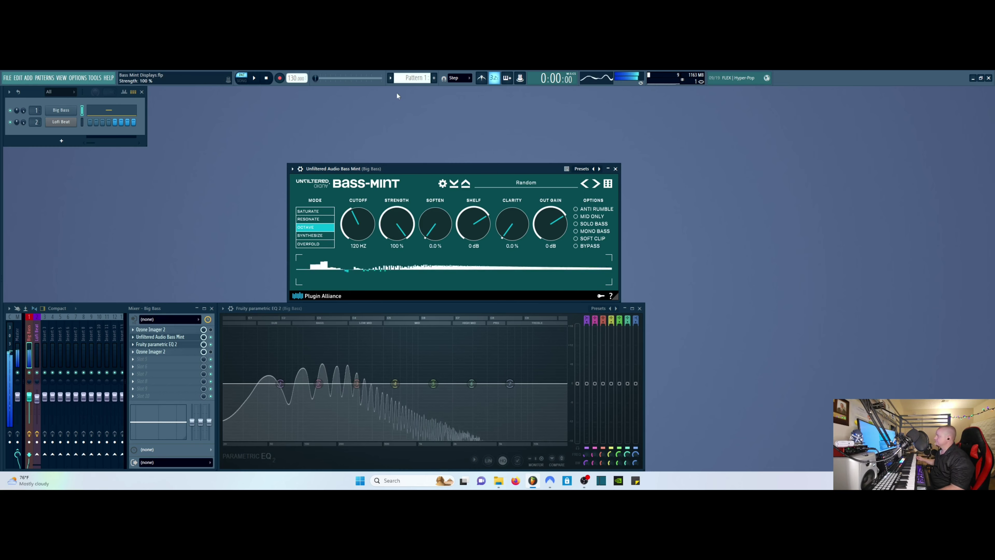
{"action": "left_click_drag", "start_coordinate": [359, 221], "coordinate": [392, 257]}
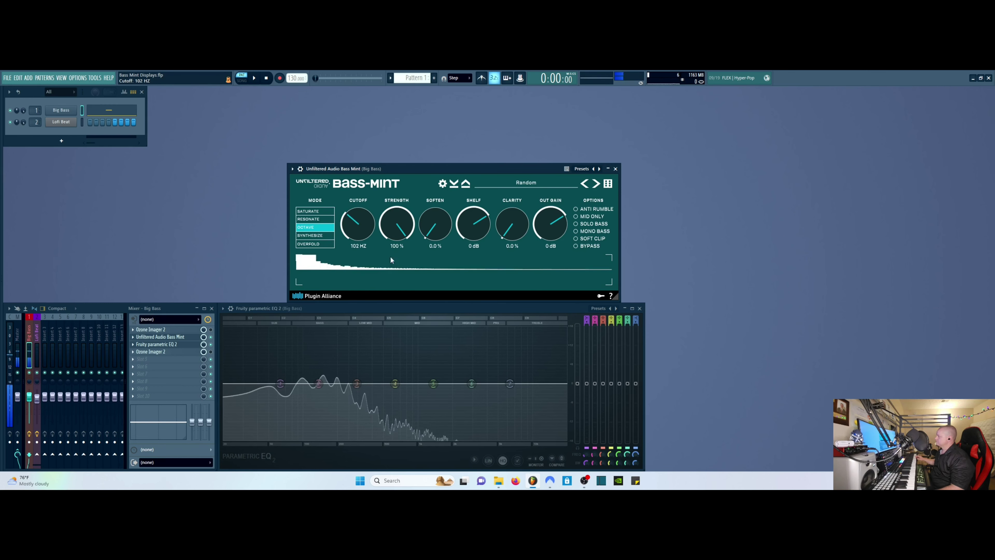
{"action": "double_click", "coordinate": [397, 225]}
{"action": "left_click_drag", "start_coordinate": [342, 223], "coordinate": [341, 231]}
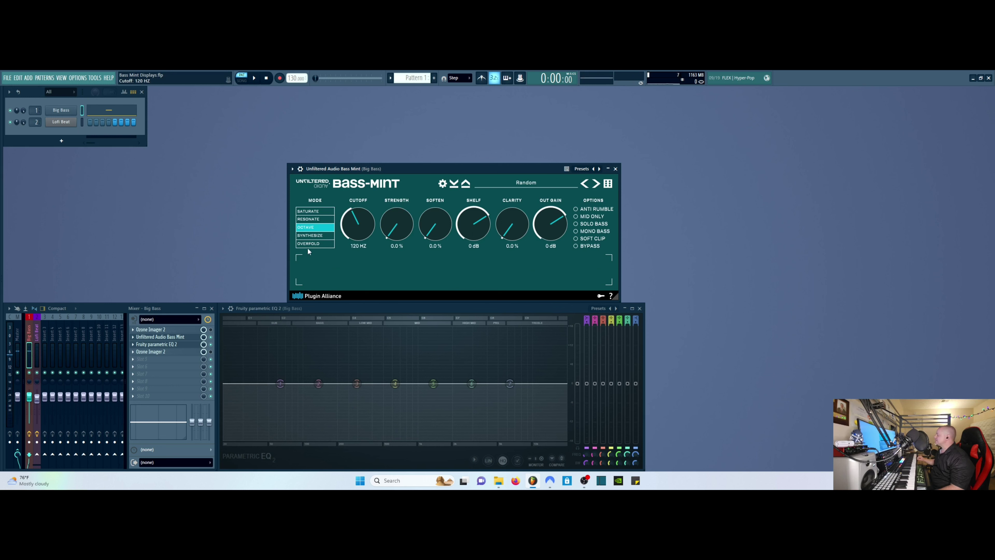
Step: Audition Bass-Mint's Synthesize mode with Strength at 94% and Cutoff at 249 Hz, and reset both controls to their defaults
{"action": "left_click", "coordinate": [319, 234]}
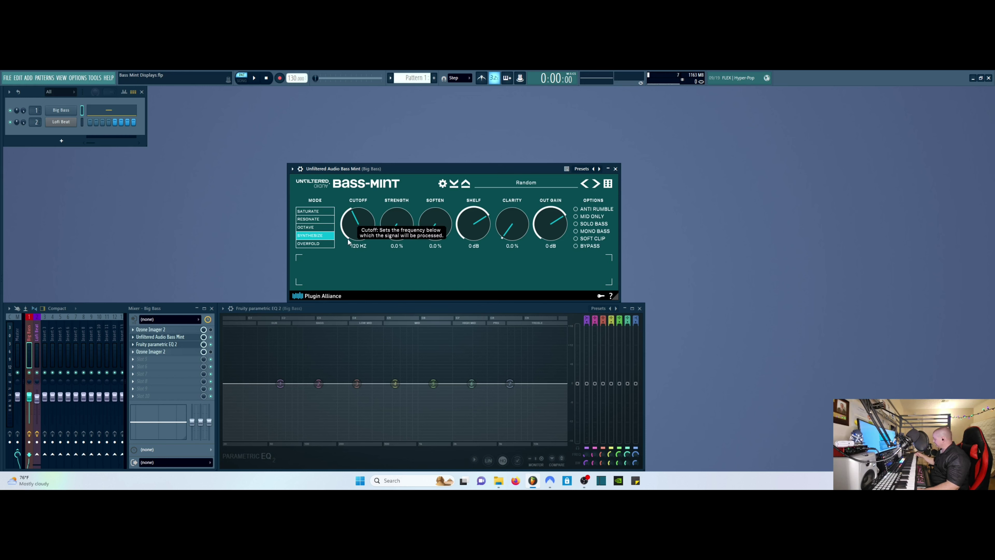
{"action": "left_click_drag", "start_coordinate": [407, 232], "coordinate": [402, 136]}
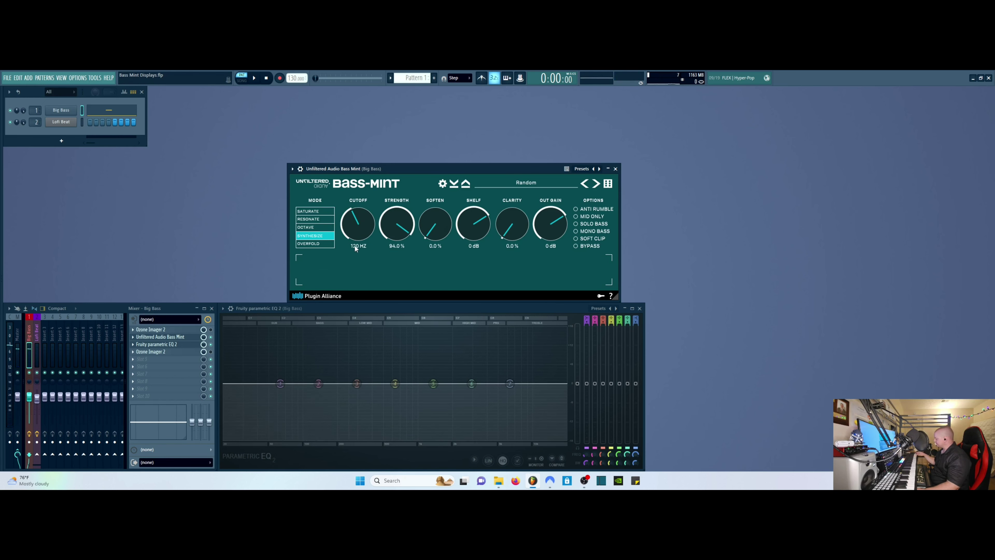
{"action": "left_click_drag", "start_coordinate": [354, 247], "coordinate": [392, 185]}
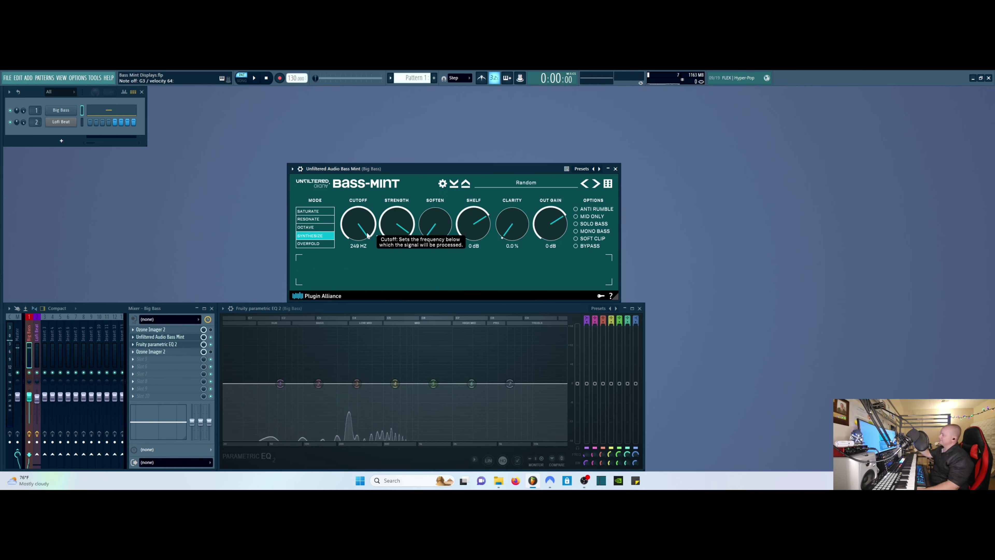
{"action": "double_click", "coordinate": [383, 232]}
{"action": "double_click", "coordinate": [397, 224]}
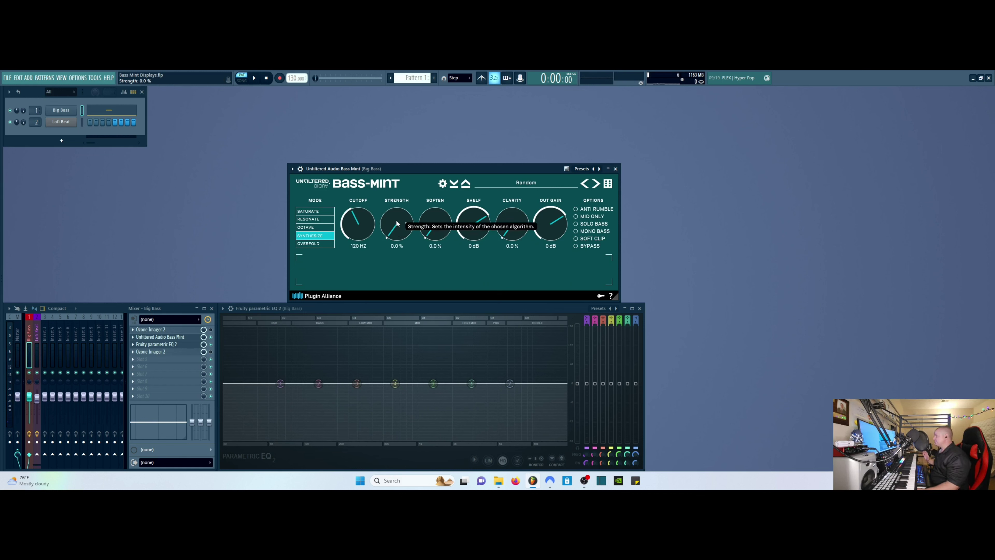
Step: Open the Lofi Beat channel's sampler and its Bass-Mint effect, arranging both windows so the effect's settings can be reviewed
{"action": "left_click", "coordinate": [73, 124]}
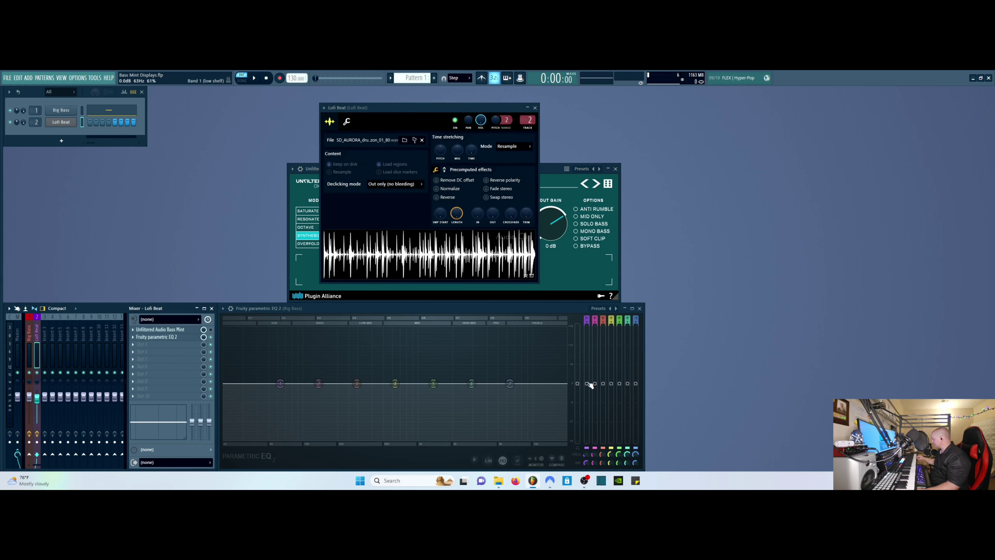
{"action": "left_click_drag", "start_coordinate": [382, 112], "coordinate": [351, 114]}
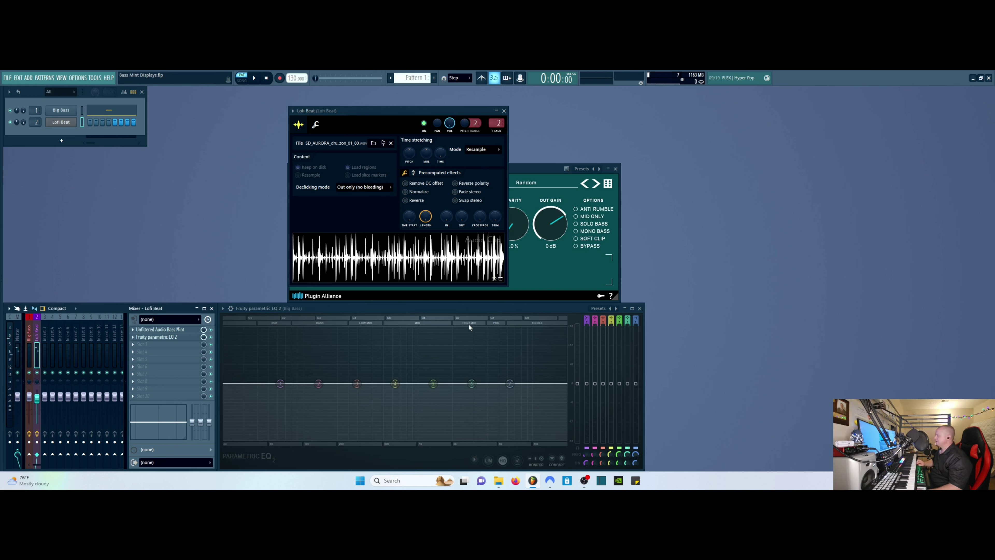
{"action": "left_click", "coordinate": [158, 329]}
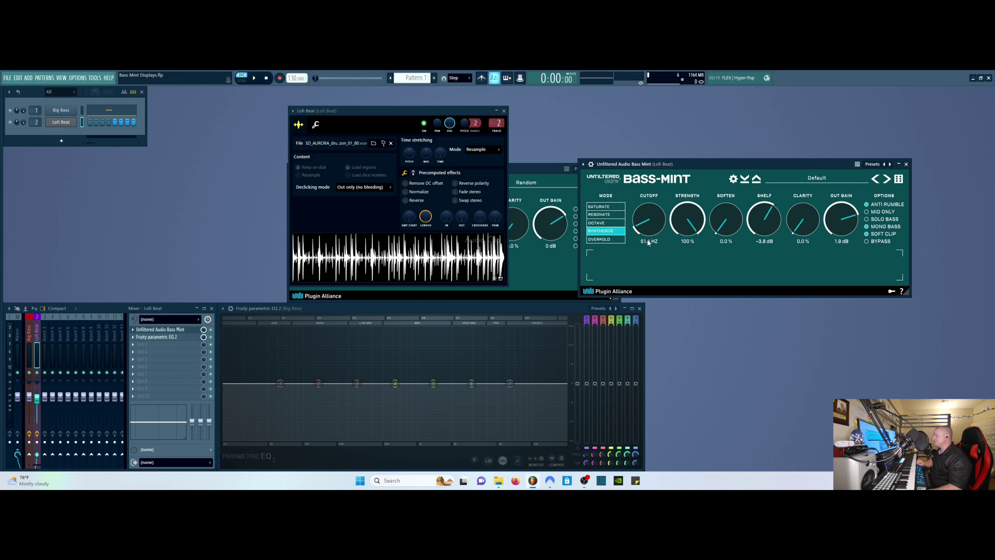
{"action": "left_click_drag", "start_coordinate": [689, 165], "coordinate": [681, 161]}
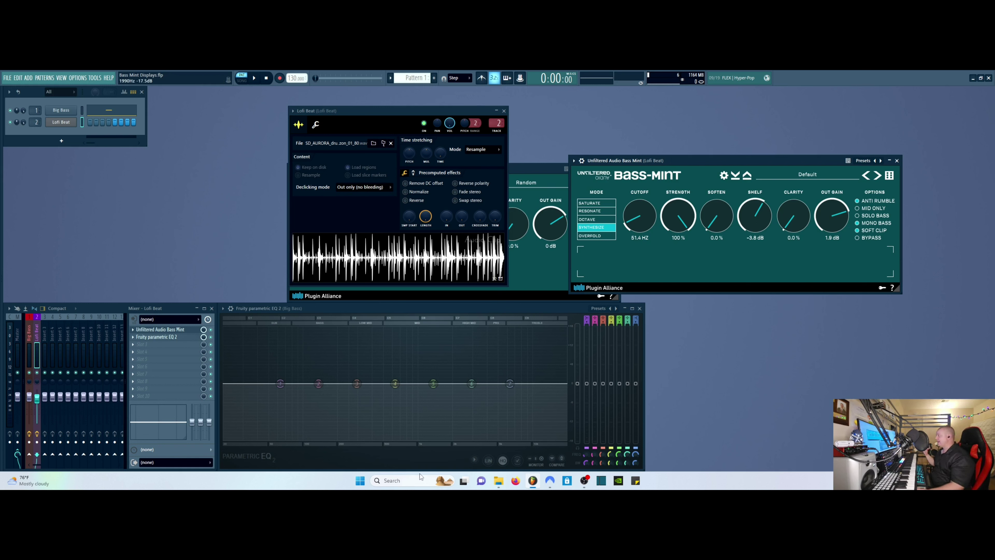
Step: Try a low-shelf boost with the first band of the Big Bass parametric EQ, and reset the band
{"action": "left_click_drag", "start_coordinate": [280, 383], "coordinate": [327, 355]}
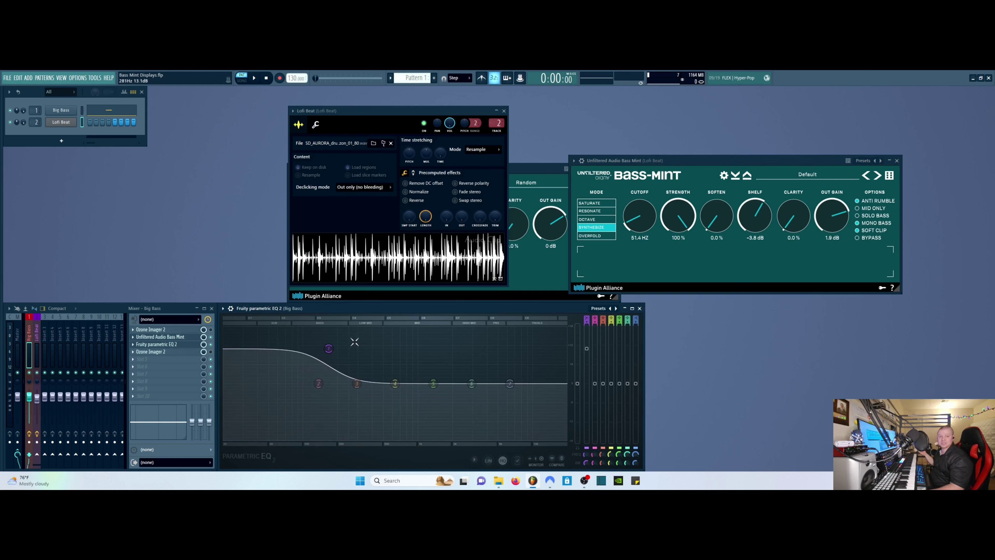
{"action": "right_click", "coordinate": [328, 348]}
{"action": "left_click", "coordinate": [340, 360]}
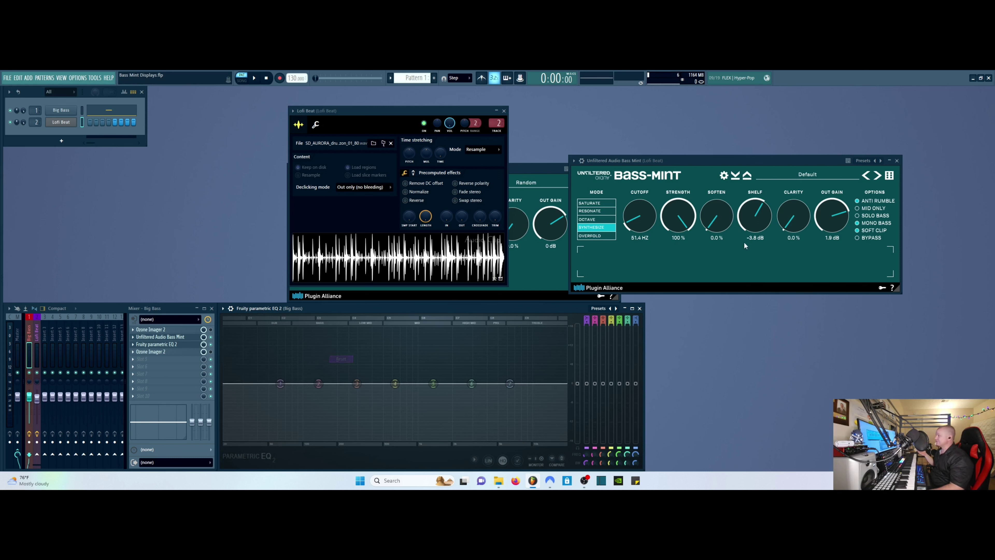
Step: Close the Lofi Beat channel's Bass-Mint effect and sampler windows
{"action": "left_click", "coordinate": [708, 256]}
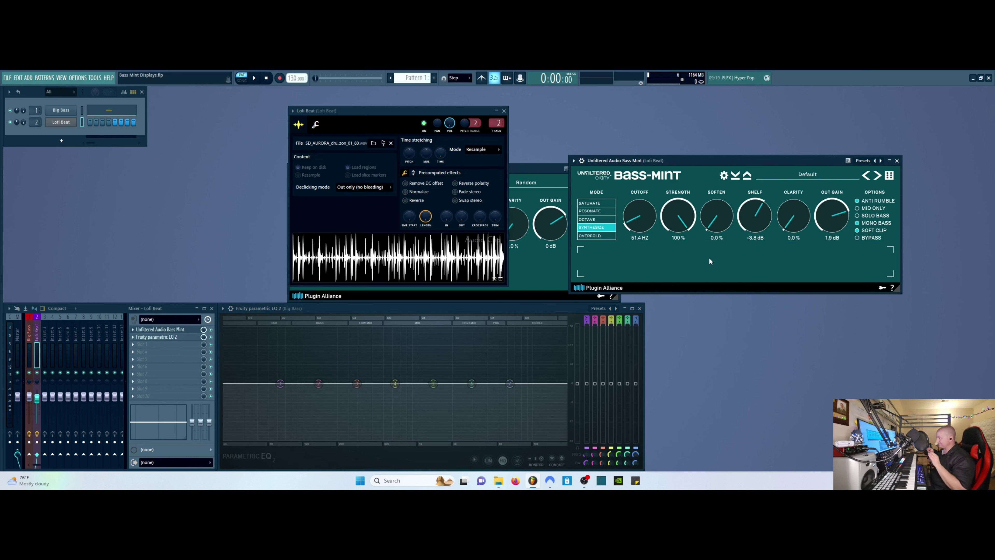
{"action": "left_click", "coordinate": [897, 161]}
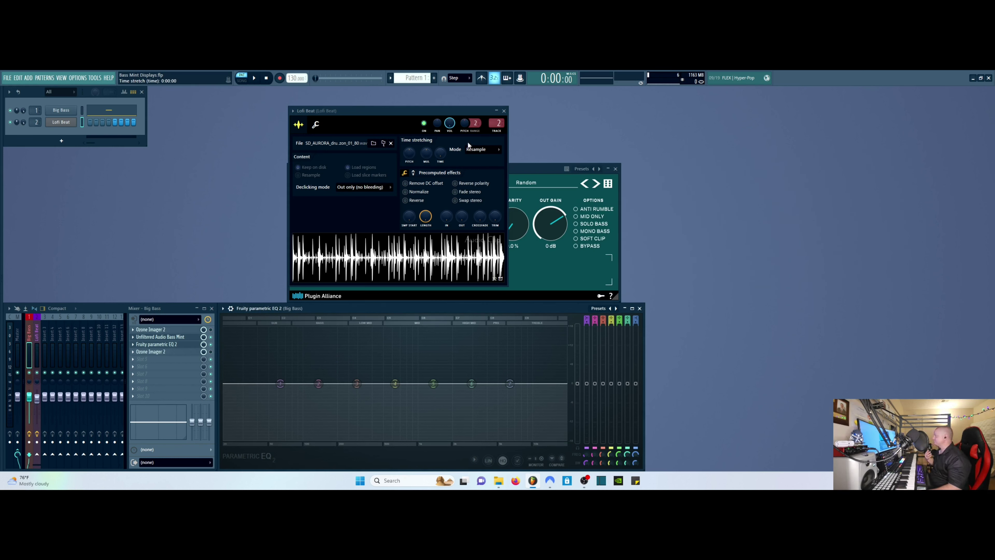
{"action": "left_click", "coordinate": [504, 111]}
Step: Switch the Big Bass Bass-Mint to Overfold mode and select the Big Bass channel for playing
{"action": "left_click", "coordinate": [319, 243]}
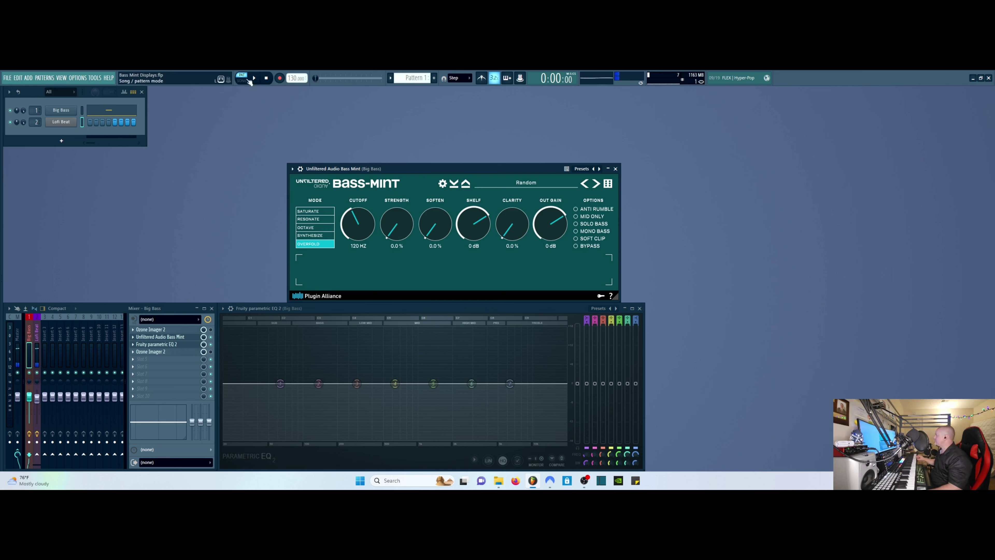
{"action": "left_click", "coordinate": [83, 114]}
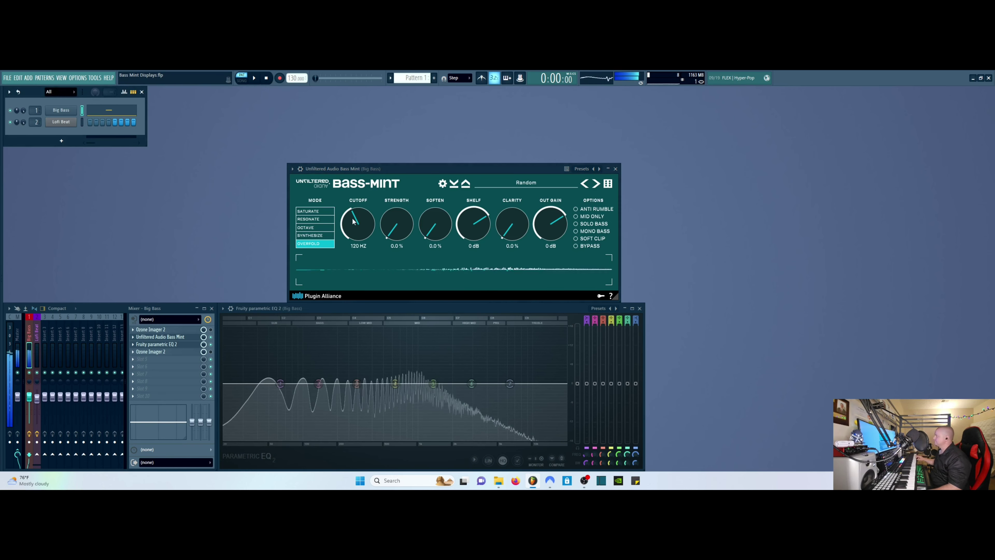
Step: Try Overfold with Strength at about 90% and Cutoff at 162 Hz, lower Strength to 43.6%, and reset both controls
{"action": "left_click_drag", "start_coordinate": [397, 223], "coordinate": [402, 167]}
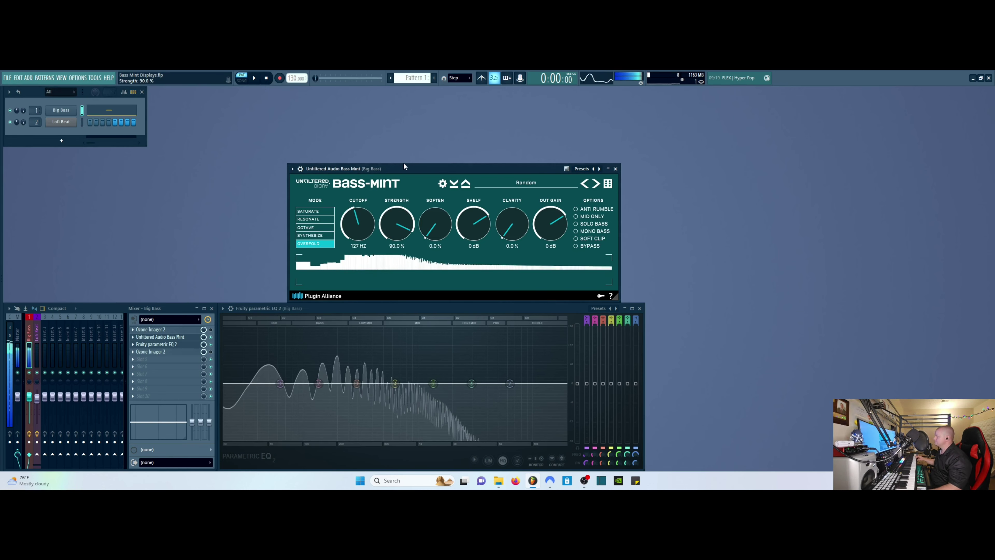
{"action": "left_click_drag", "start_coordinate": [357, 225], "coordinate": [362, 248]}
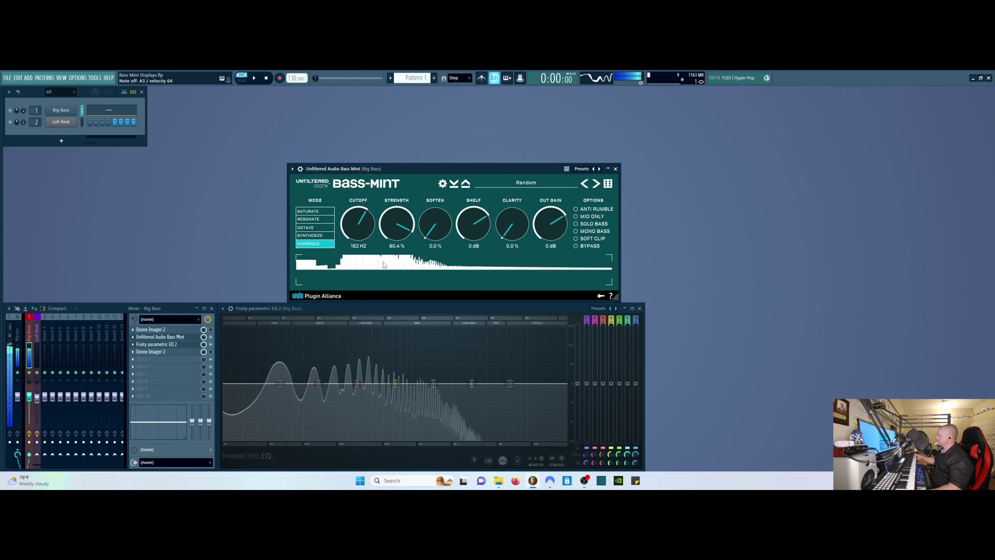
{"action": "left_click_drag", "start_coordinate": [400, 251], "coordinate": [401, 280]}
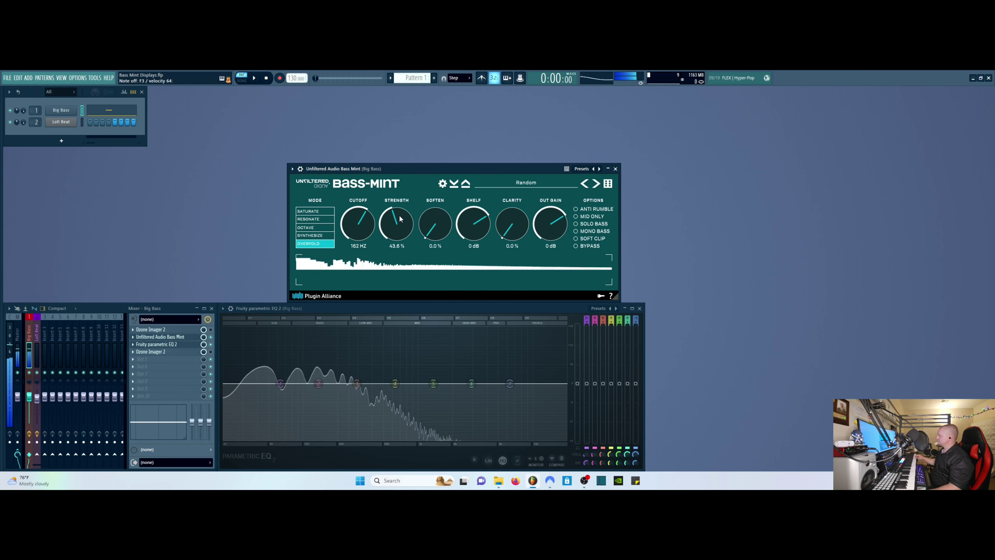
{"action": "left_click_drag", "start_coordinate": [379, 222], "coordinate": [377, 235]}
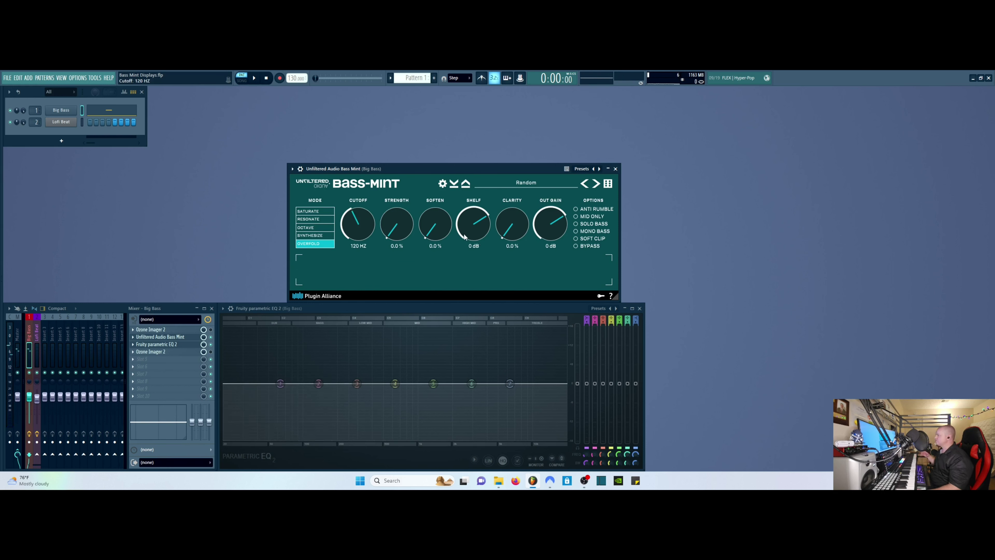
Step: Switch the Big Bass Bass-Mint to Saturate mode and enable the Anti Rumble, Mid Only and Solo Bass options
{"action": "left_click", "coordinate": [308, 211]}
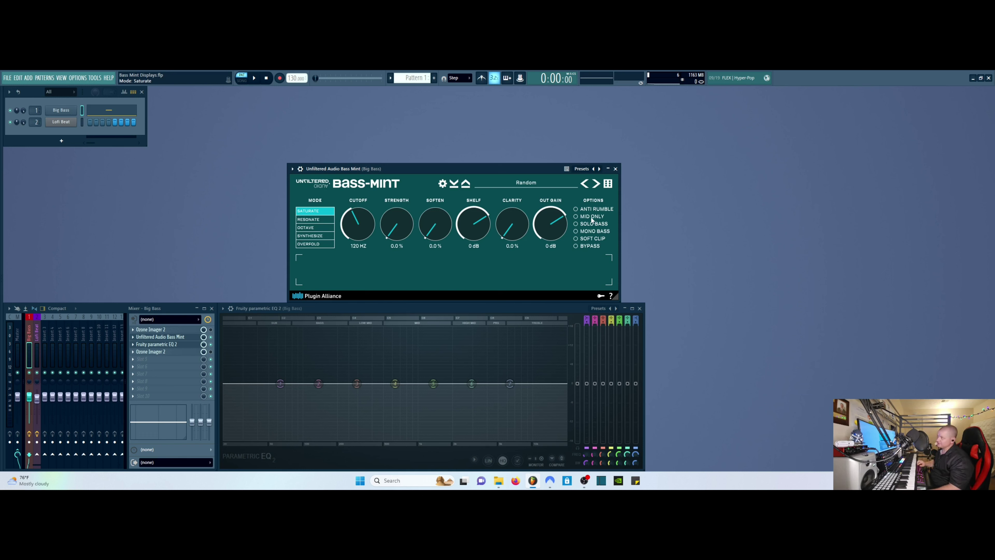
{"action": "left_click", "coordinate": [577, 210]}
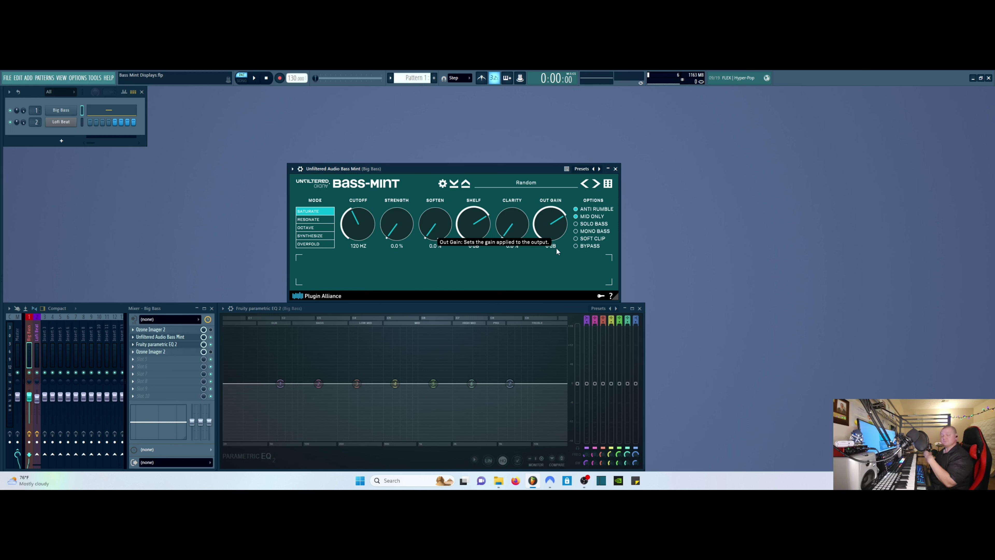
{"action": "left_click", "coordinate": [575, 224]}
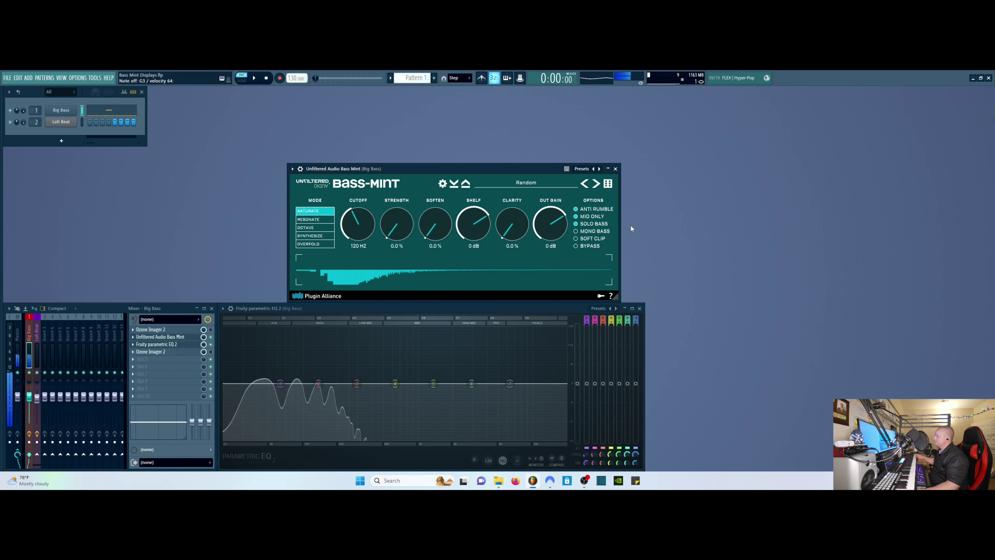
Step: Try the soloed bass with Out Gain at 9.3 dB and 5.7 dB, and reset the gain with Solo Bass off
{"action": "left_click_drag", "start_coordinate": [556, 234], "coordinate": [563, 198]}
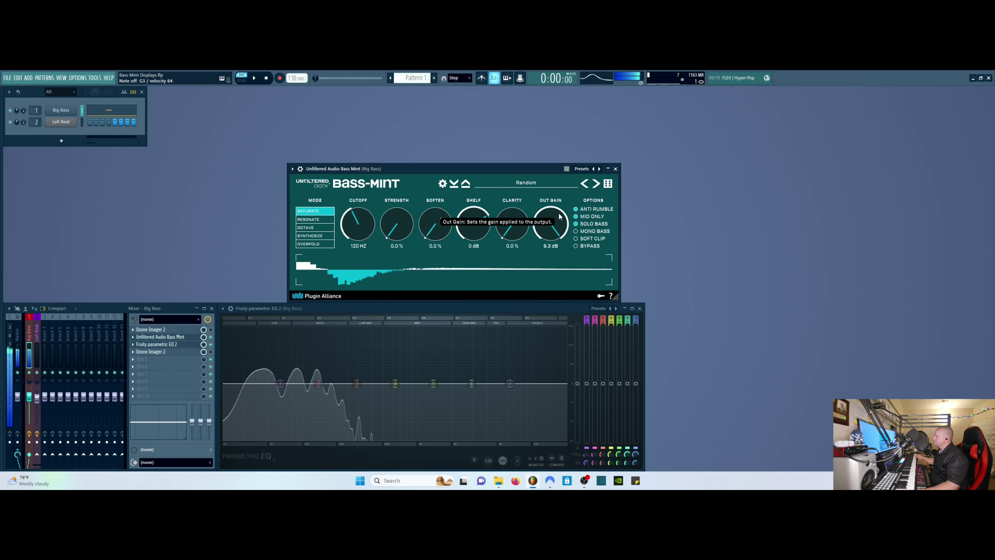
{"action": "left_click_drag", "start_coordinate": [560, 216], "coordinate": [576, 226]}
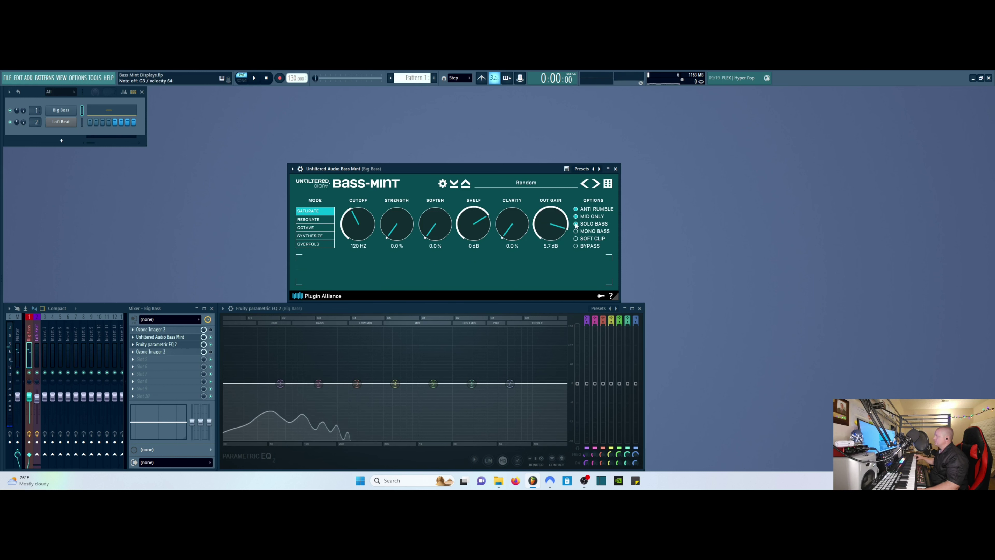
{"action": "double_click", "coordinate": [554, 227]}
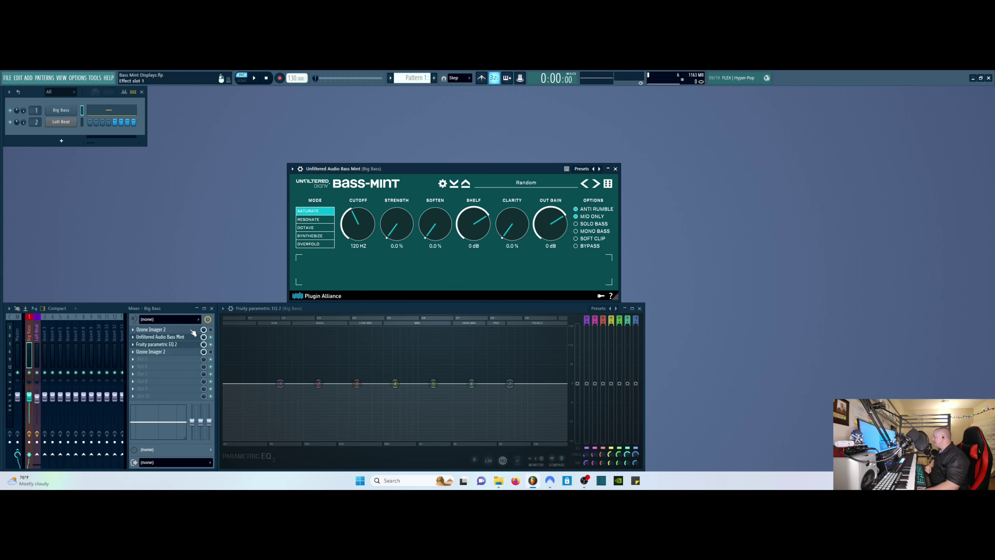
Step: Open both Ozone Imager 2 effects on the Big Bass mixer track and enable the first one
{"action": "left_click", "coordinate": [194, 353]}
{"action": "left_click", "coordinate": [196, 357]}
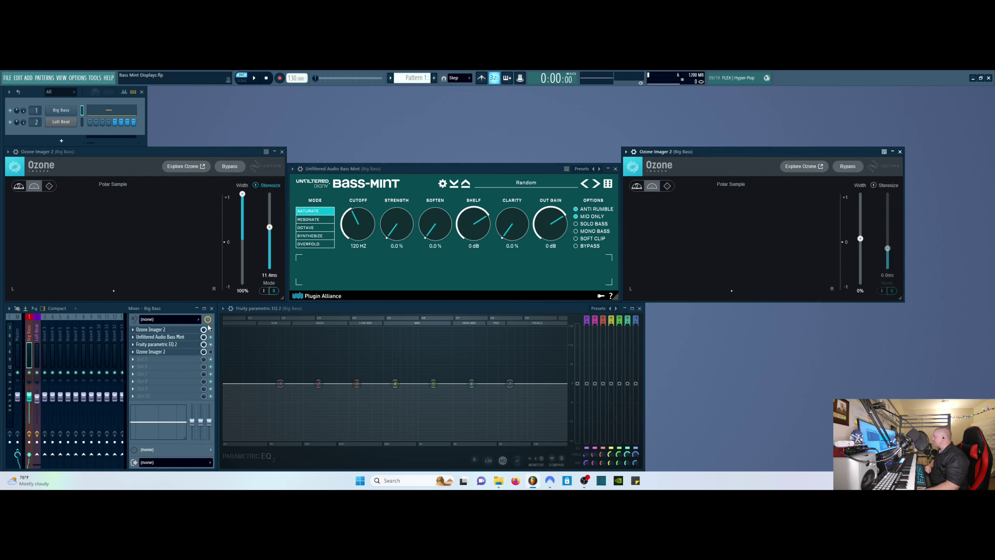
{"action": "left_click", "coordinate": [213, 331]}
{"action": "left_click", "coordinate": [231, 156]}
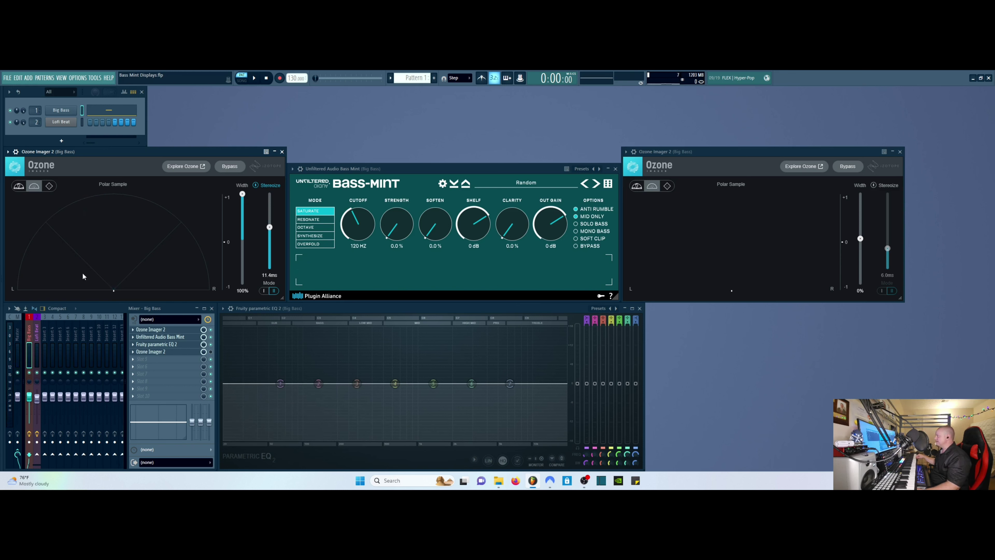
Step: Try the first Ozone Imager's Width at -100%, and restore it to 100%
{"action": "left_click_drag", "start_coordinate": [242, 195], "coordinate": [242, 282]}
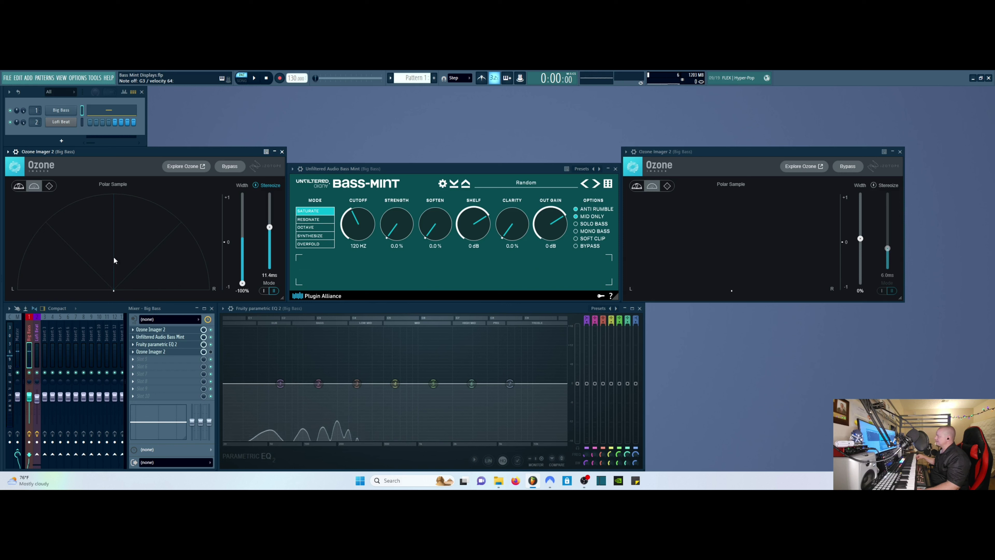
{"action": "left_click_drag", "start_coordinate": [242, 283], "coordinate": [242, 194]}
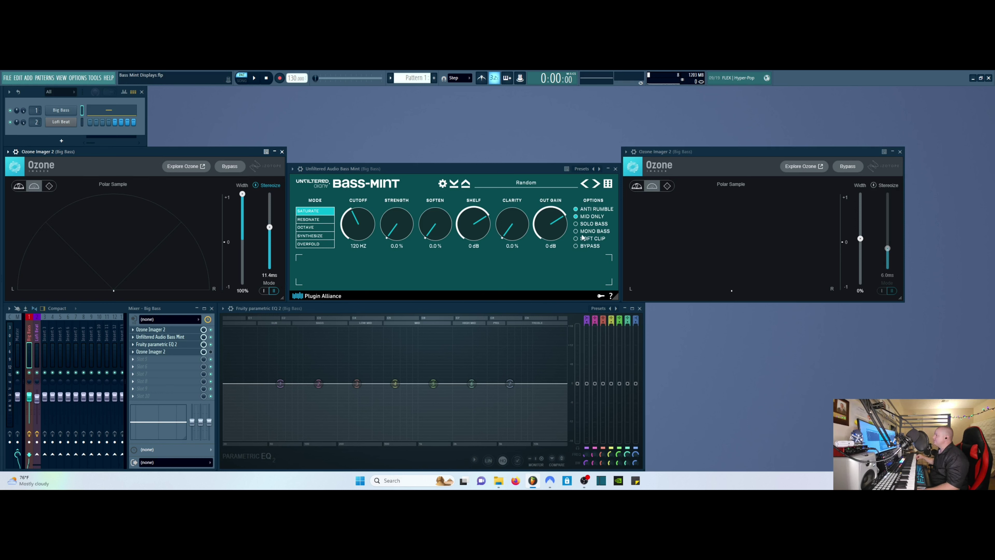
Step: Turn on Solo Bass in Bass-Mint and enable the second Ozone Imager 2 to compare the stereo images
{"action": "left_click", "coordinate": [575, 224]}
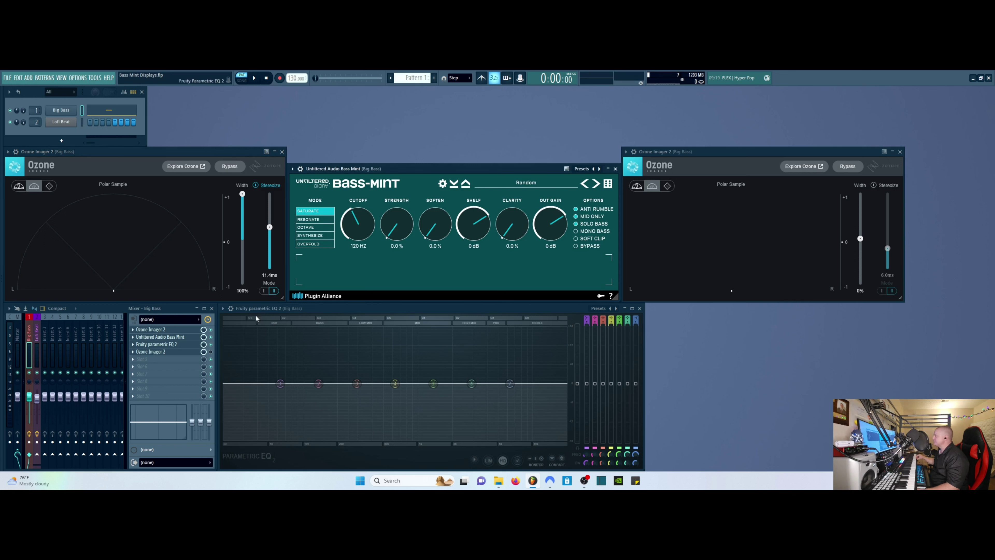
{"action": "left_click", "coordinate": [210, 352]}
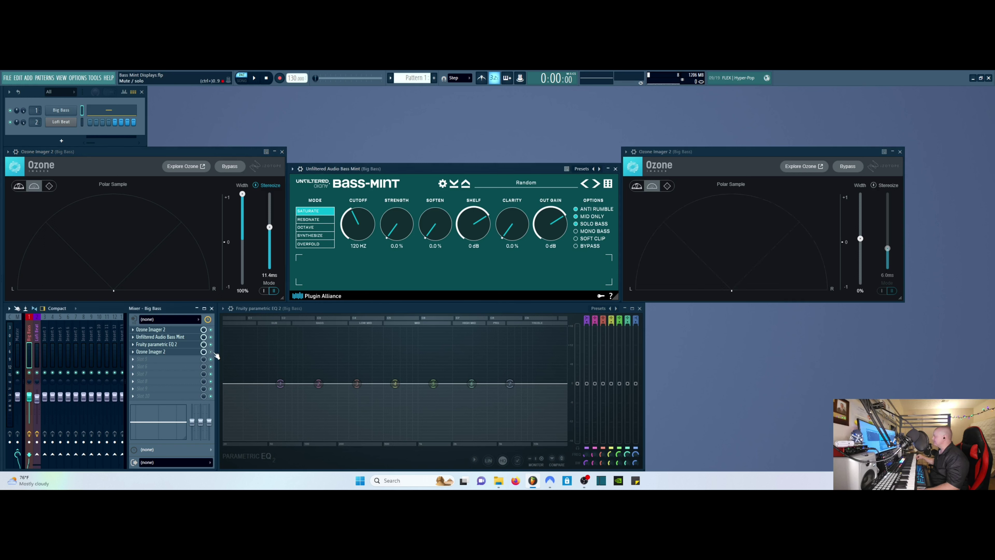
{"action": "left_click", "coordinate": [784, 152]}
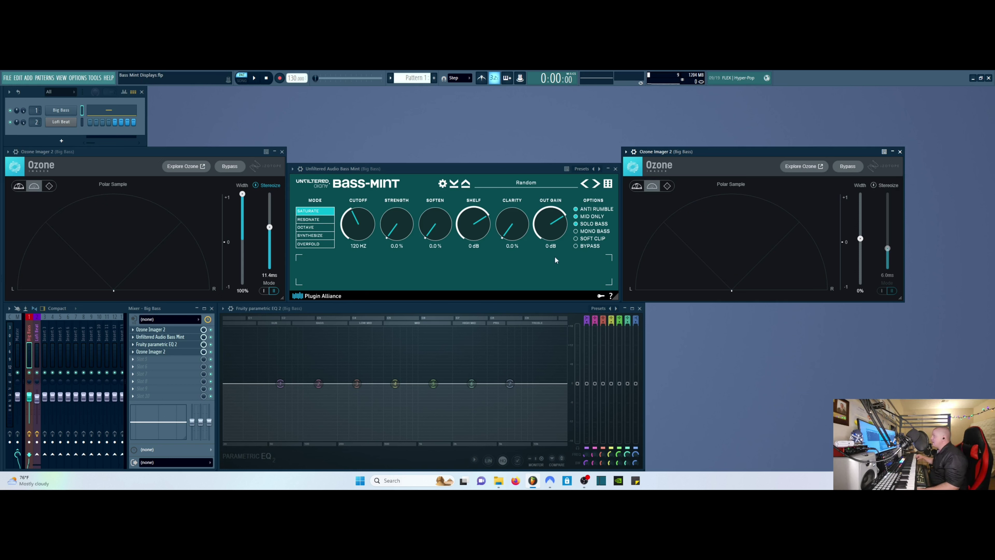
Step: Turn off Mid Only in Bass-Mint, and try the Mono Bass and Soft Clip options before switching both off
{"action": "left_click", "coordinate": [575, 231]}
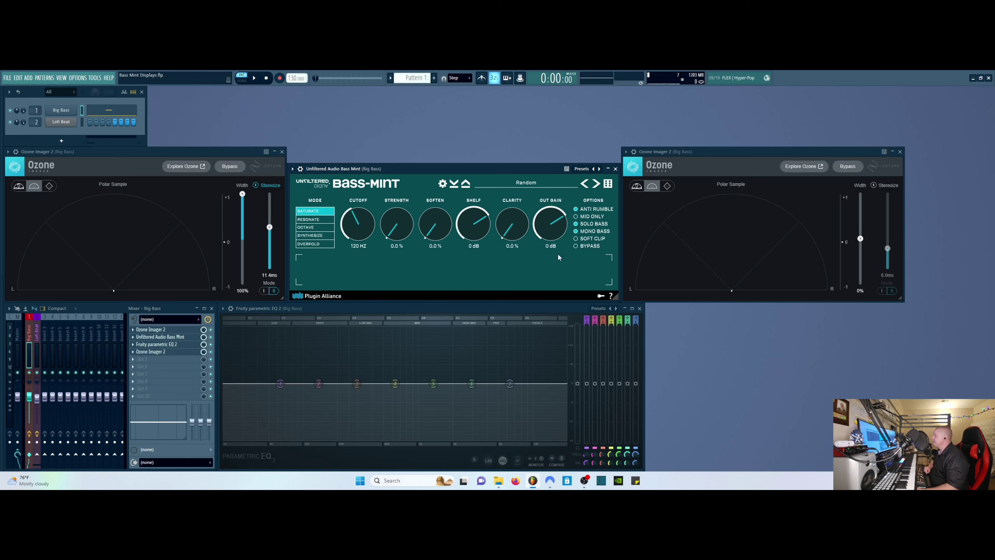
{"action": "left_click", "coordinate": [576, 238]}
{"action": "left_click", "coordinate": [576, 238]}
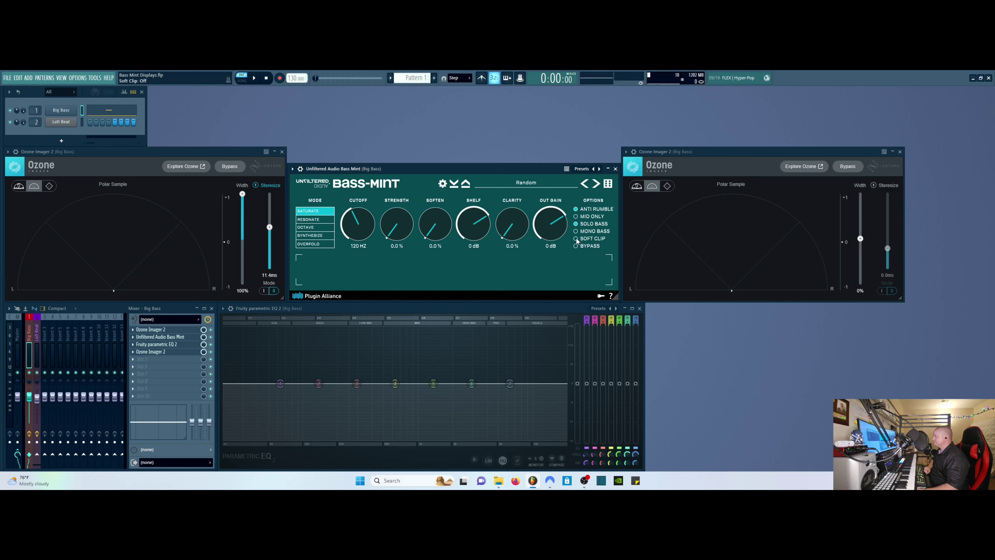
Step: Close both Ozone Imager 2 windows and turn off Solo Bass in Bass-Mint
{"action": "left_click", "coordinate": [282, 151]}
{"action": "left_click", "coordinate": [900, 151]}
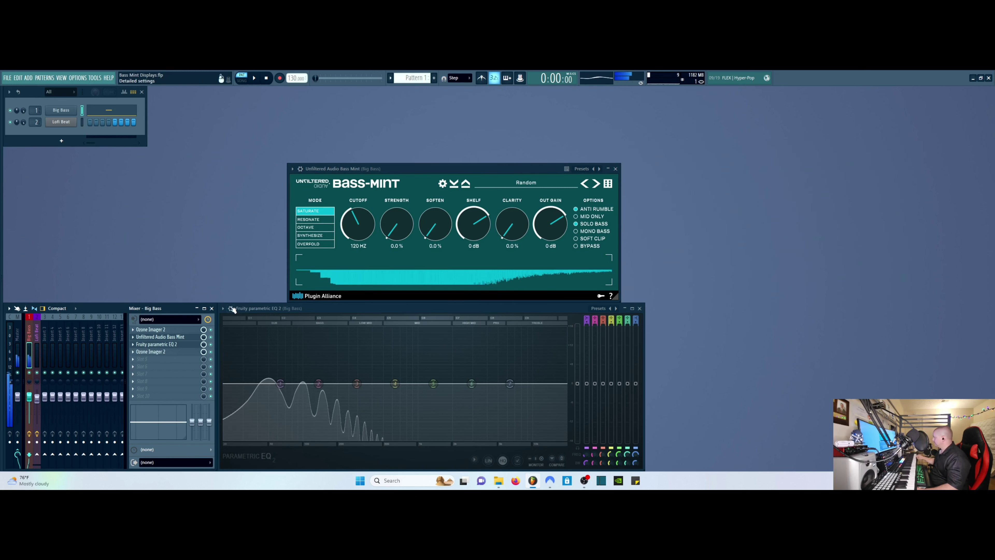
{"action": "left_click", "coordinate": [581, 225]}
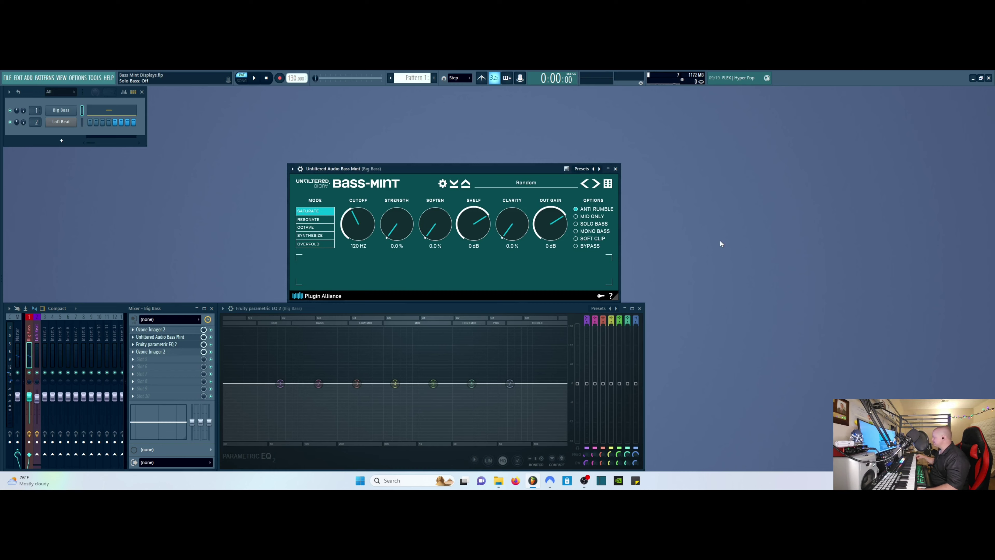
Step: Try Soft Clip with Out Gain raised to 9.3 dB, and reset the gain
{"action": "left_click_drag", "start_coordinate": [550, 224], "coordinate": [557, 193]}
{"action": "left_click", "coordinate": [577, 239]}
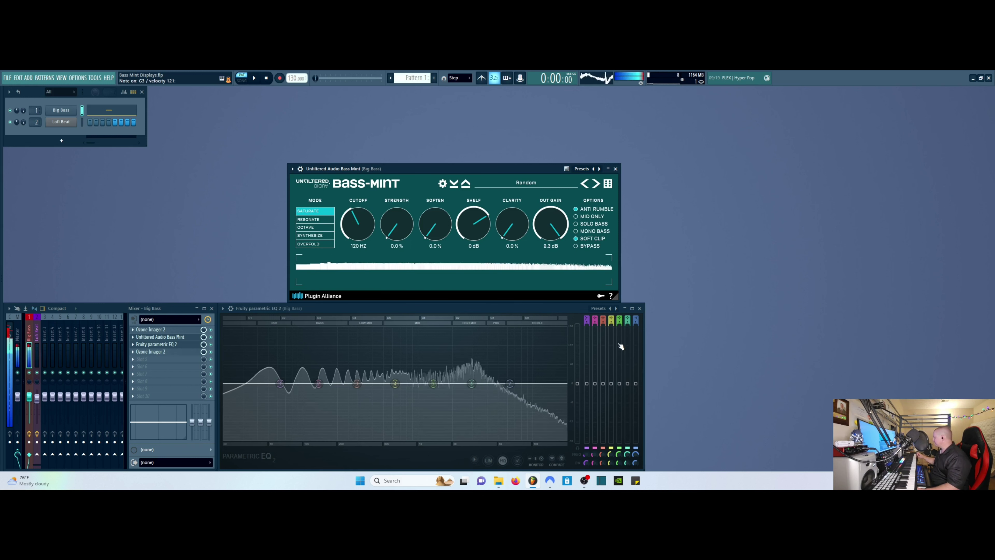
{"action": "double_click", "coordinate": [554, 222]}
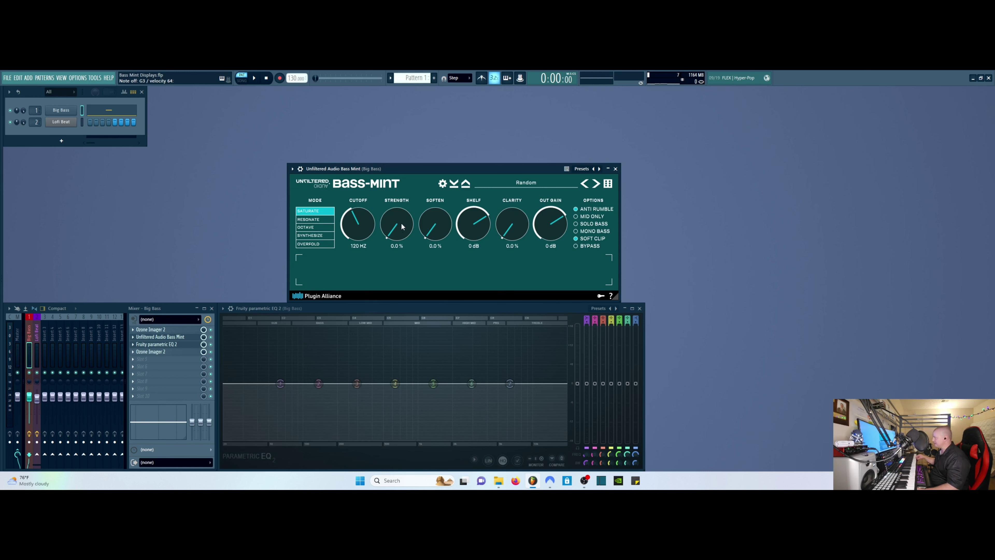
Step: Compare Soft Clip on and off with Strength raised to 100%, leave it off and set Strength to 60.8%
{"action": "left_click_drag", "start_coordinate": [401, 222], "coordinate": [411, 143]}
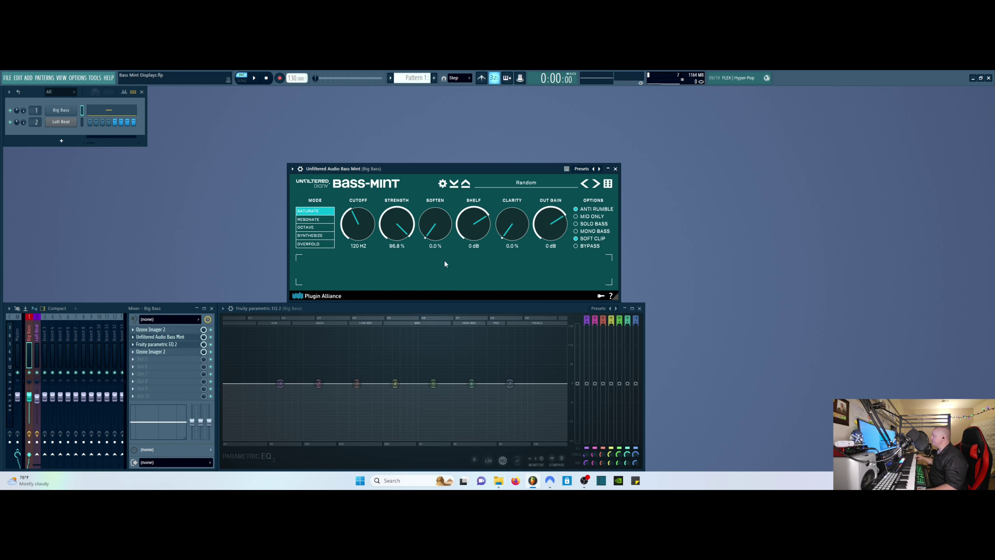
{"action": "left_click", "coordinate": [575, 238]}
{"action": "scroll", "coordinate": [403, 233], "scroll_direction": "up", "scroll_amount": 1}
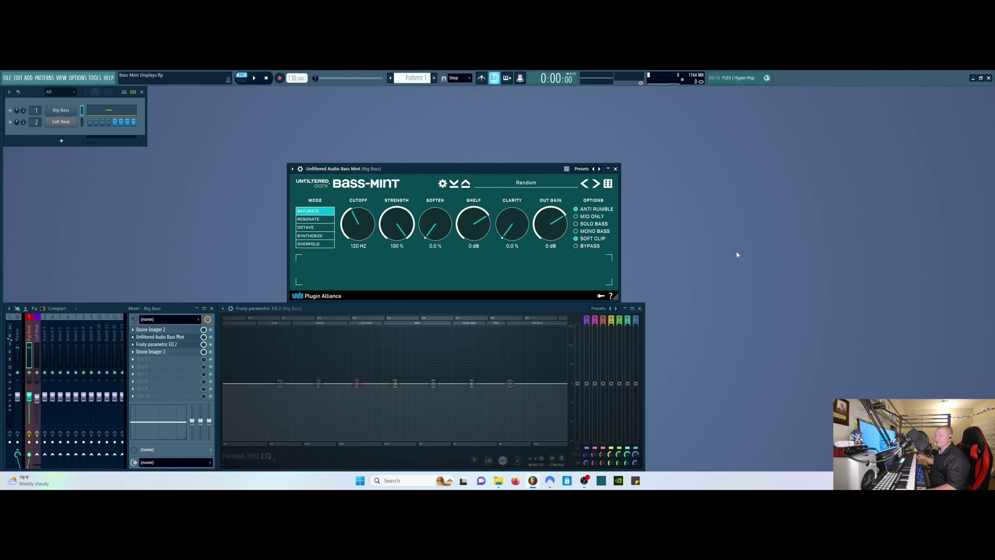
{"action": "left_click", "coordinate": [577, 240]}
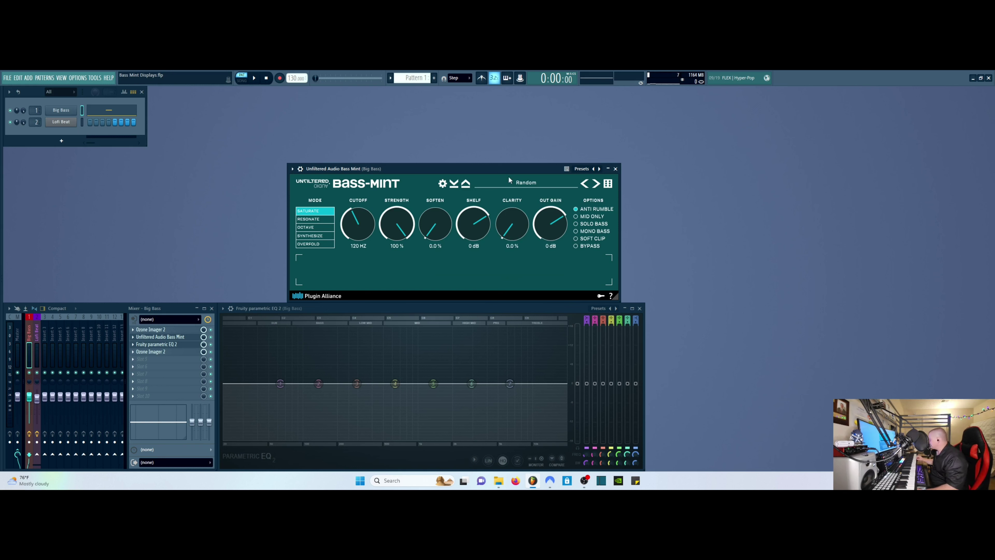
{"action": "left_click_drag", "start_coordinate": [394, 232], "coordinate": [384, 248]}
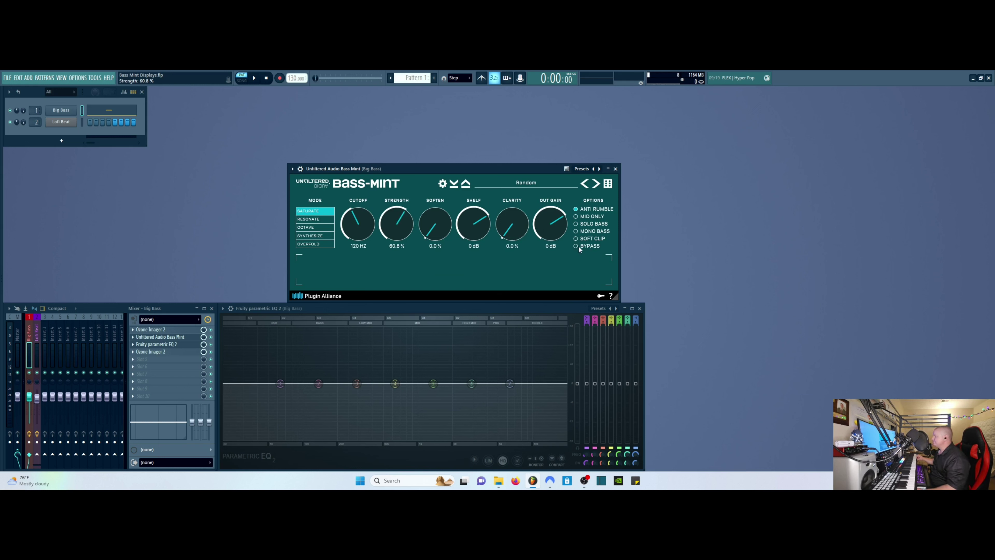
Step: Enable Mono Bass and toggle Bypass to compare the processed and dry Big Bass, leaving Bypass off
{"action": "left_click", "coordinate": [575, 231]}
{"action": "left_click", "coordinate": [577, 246]}
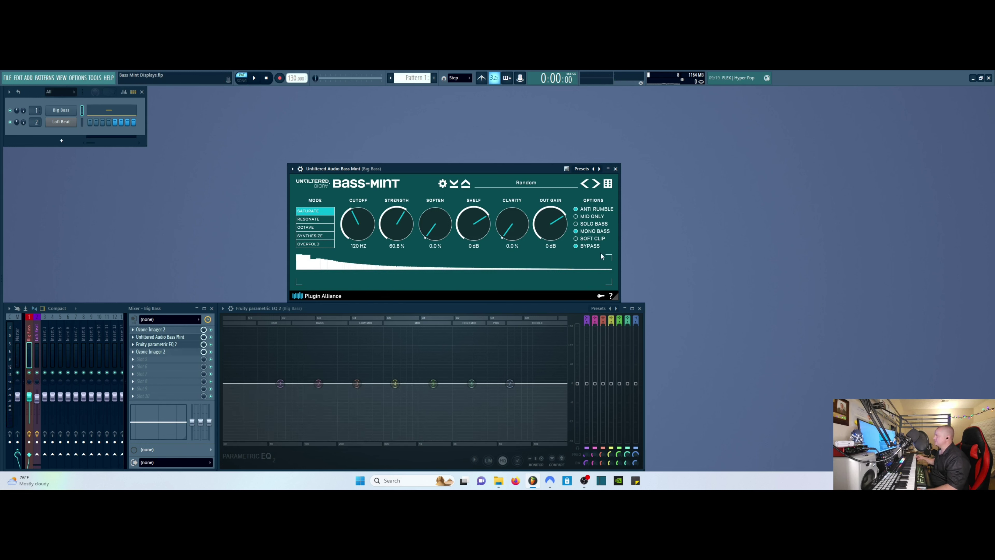
{"action": "left_click", "coordinate": [580, 245]}
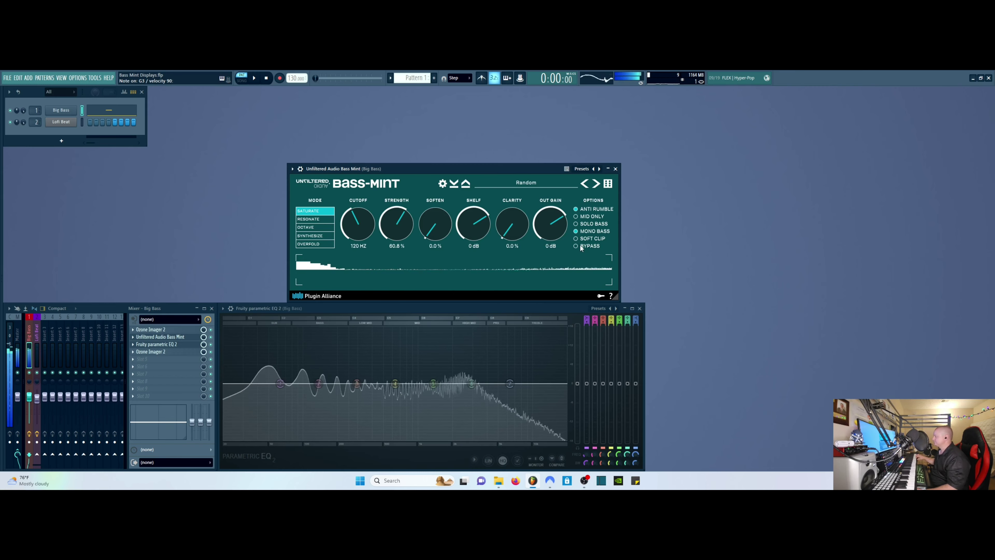
{"action": "left_click", "coordinate": [574, 246]}
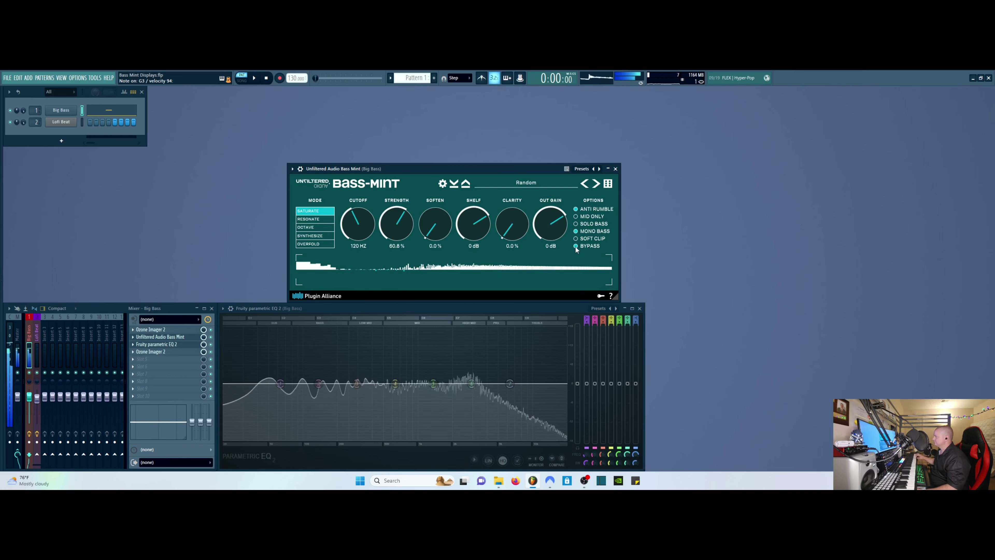
{"action": "left_click", "coordinate": [576, 245]}
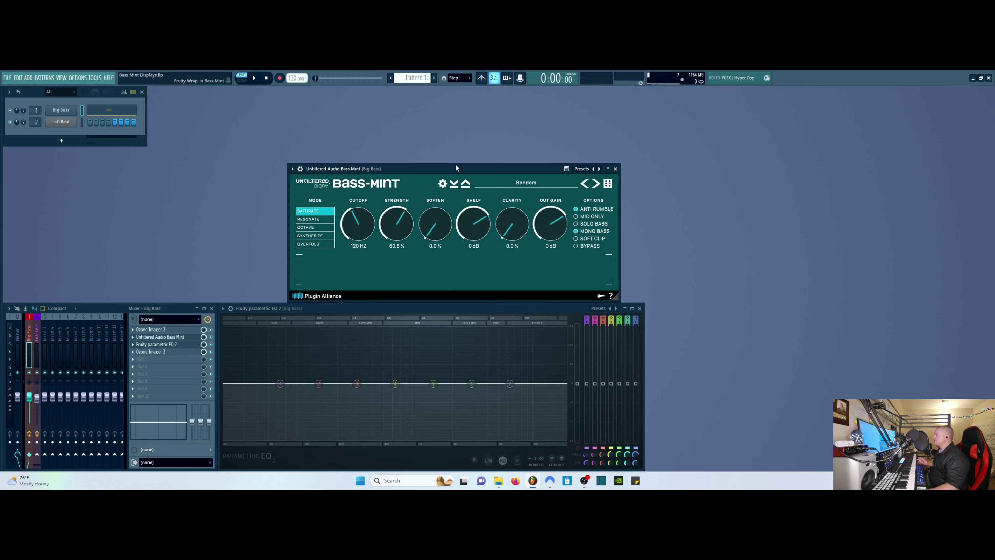
Step: Try the Spearmint, Basement and Impact color themes in Bass-Mint's settings and return to Peppermint
{"action": "left_click", "coordinate": [443, 183]}
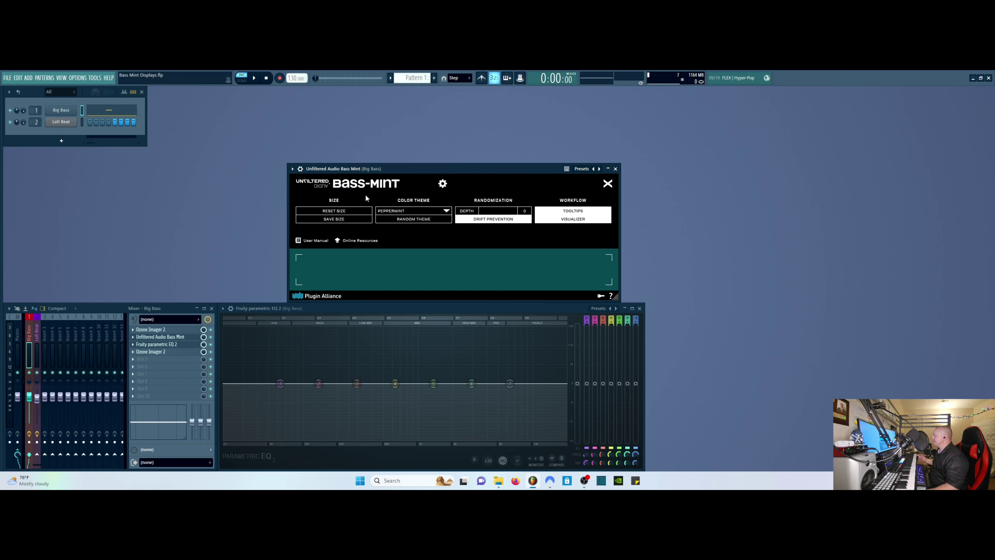
{"action": "left_click", "coordinate": [434, 212]}
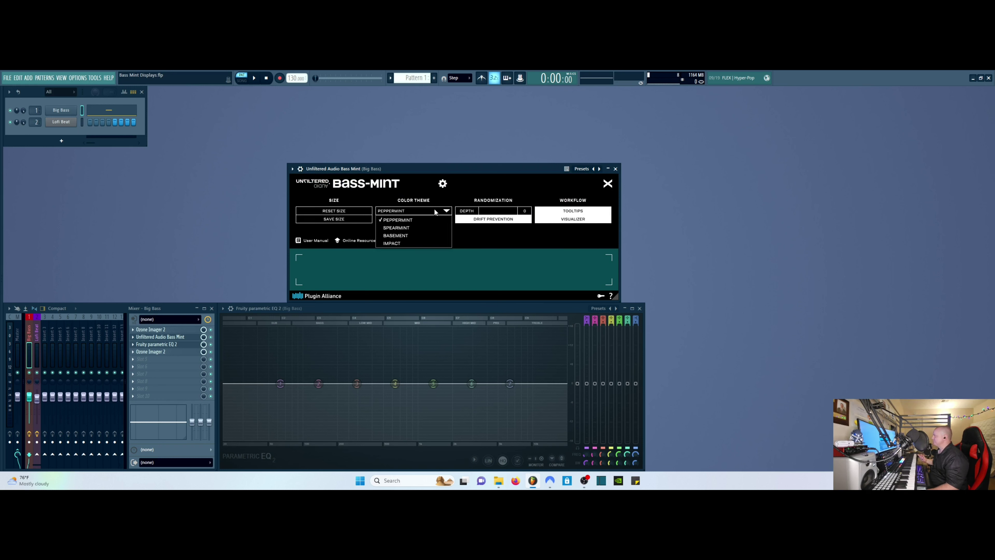
{"action": "left_click", "coordinate": [420, 226]}
{"action": "left_click", "coordinate": [431, 212]}
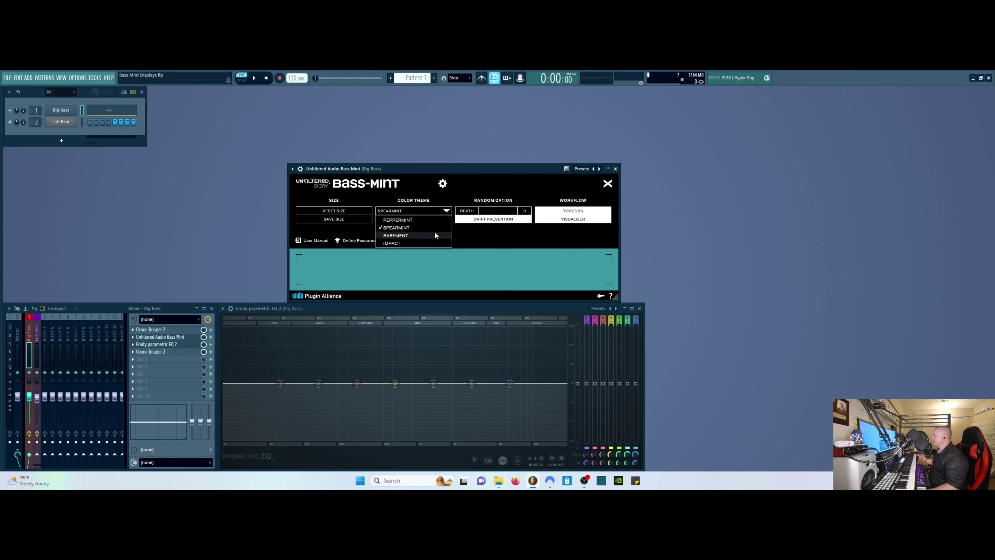
{"action": "left_click", "coordinate": [434, 235]}
{"action": "left_click", "coordinate": [433, 214]}
{"action": "left_click", "coordinate": [433, 243]}
{"action": "left_click", "coordinate": [431, 212]}
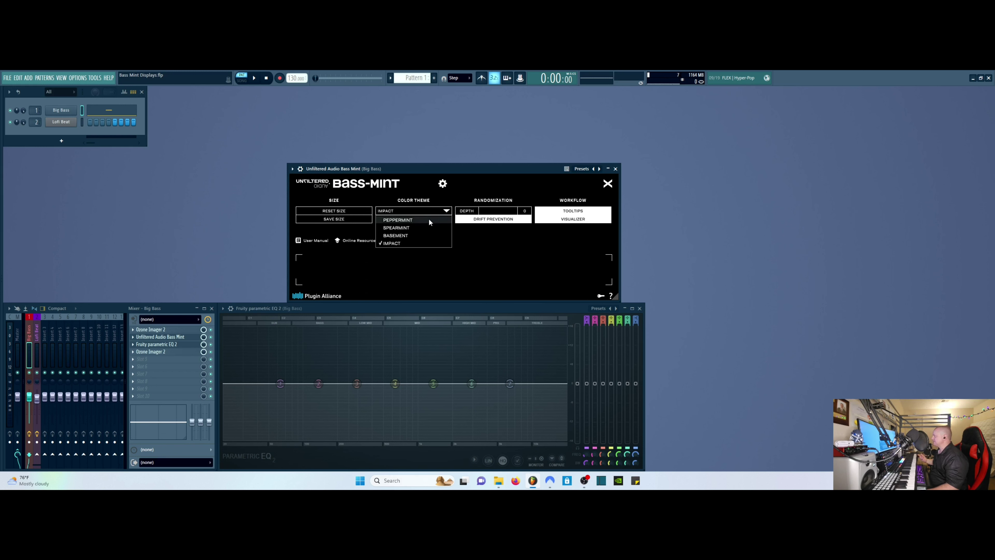
{"action": "left_click", "coordinate": [428, 219]}
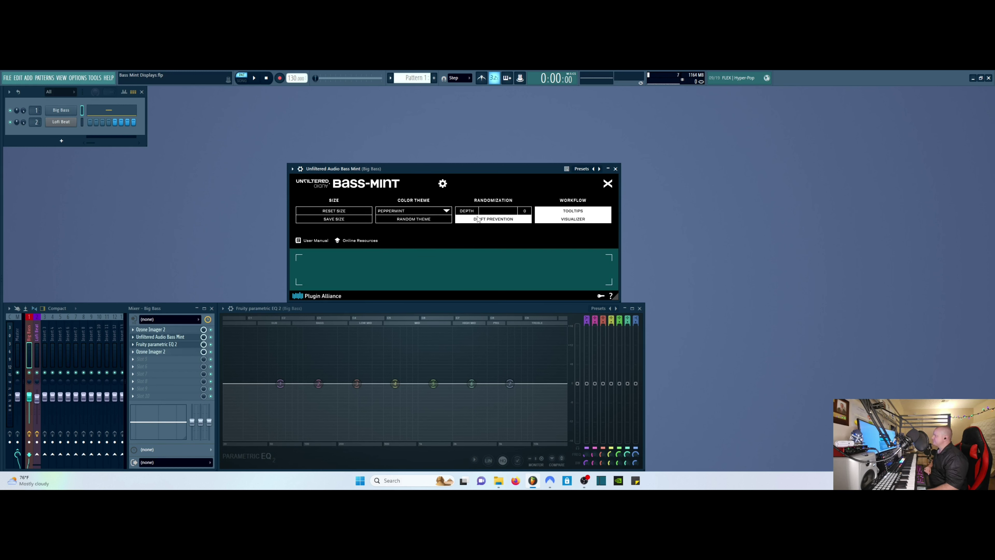
Step: Keep Randomization Depth at 0, close the settings and randomize Bass-Mint's parameters several times
{"action": "left_click_drag", "start_coordinate": [483, 211], "coordinate": [400, 209]}
{"action": "left_click", "coordinate": [607, 183]}
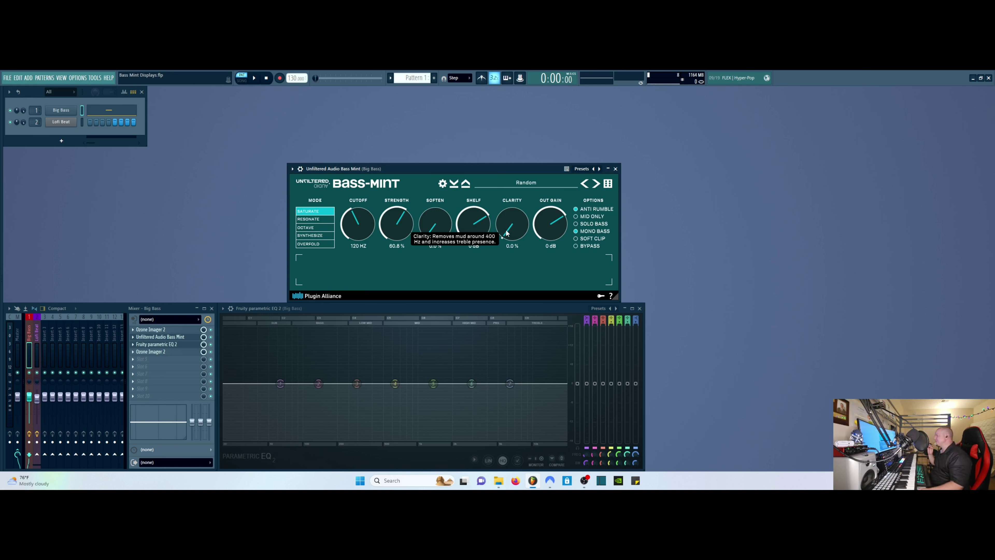
{"action": "left_click", "coordinate": [608, 184]}
{"action": "left_click", "coordinate": [607, 184]}
{"action": "left_click", "coordinate": [608, 184]}
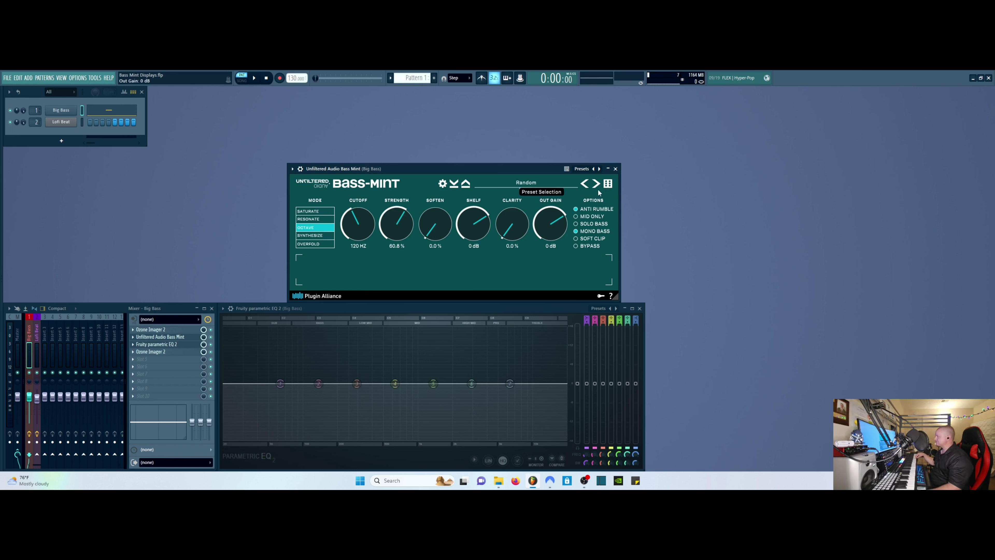
Step: Set Randomization Depth to 100, close the settings and randomize Bass-Mint's parameters twice
{"action": "left_click", "coordinate": [443, 185]}
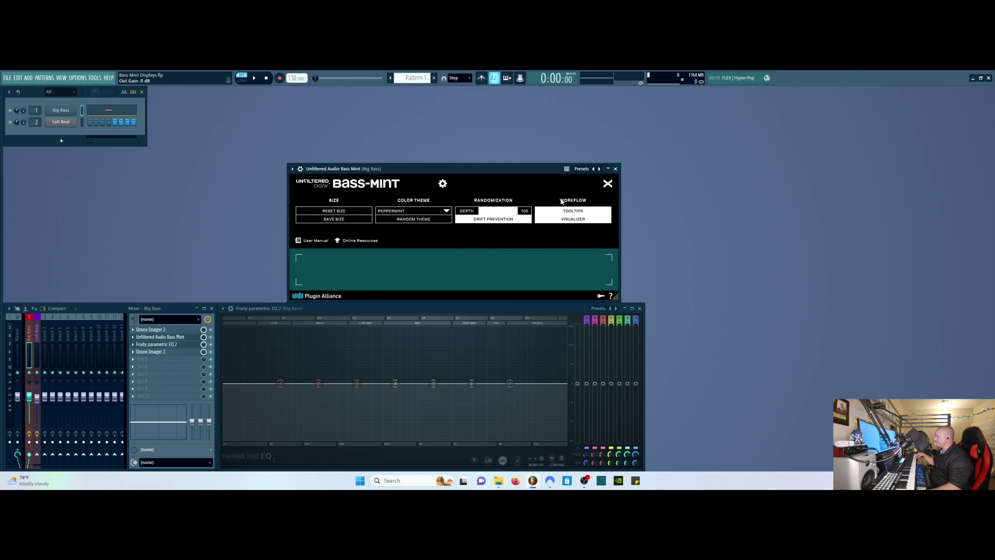
{"action": "left_click", "coordinate": [607, 184]}
{"action": "left_click", "coordinate": [609, 184]}
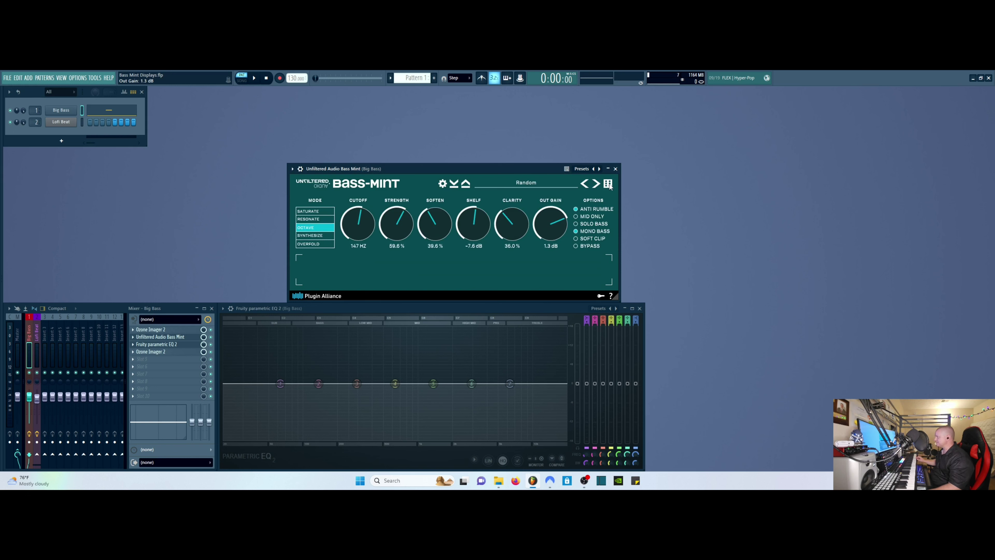
{"action": "left_click", "coordinate": [609, 184]}
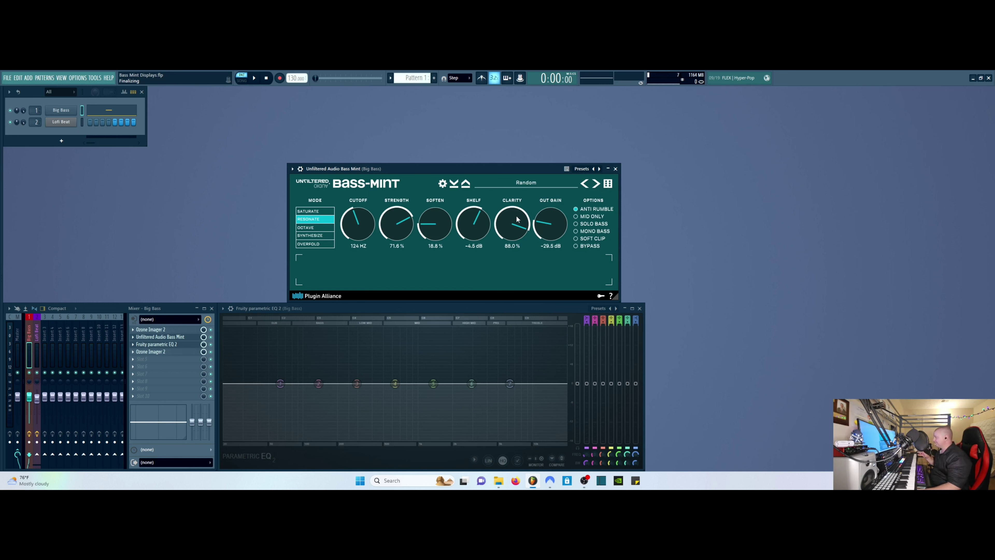
Step: Set Bass-Mint's Clarity to 0.0% and try adjusting high-shelf band 7 in Fruity Parametric EQ 2, resetting the band
{"action": "left_click_drag", "start_coordinate": [517, 219], "coordinate": [492, 304]}
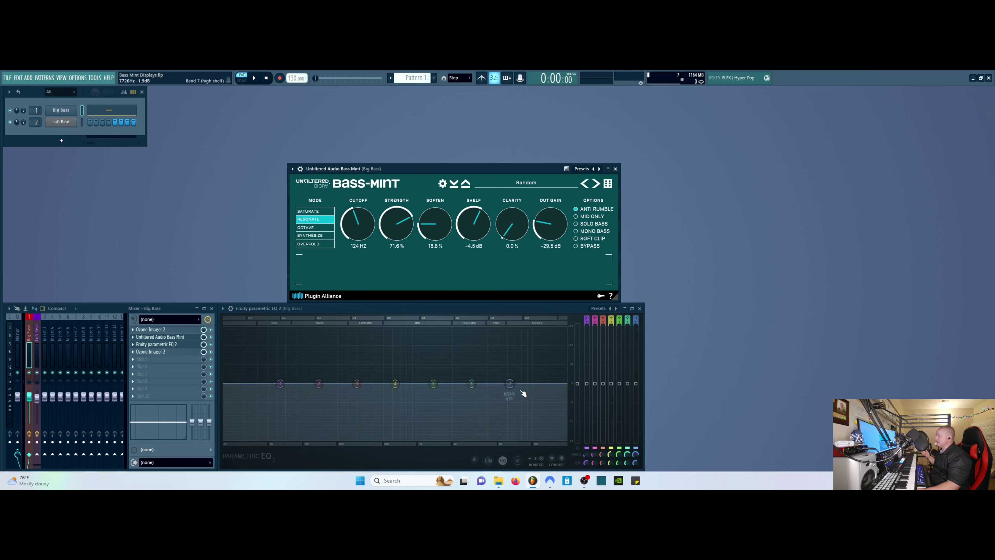
{"action": "mouse_move", "coordinate": [516, 387]}
{"action": "left_mouse_down"}
{"action": "mouse_move", "coordinate": [446, 365]}
{"action": "mouse_move", "coordinate": [464, 401]}
{"action": "mouse_move", "coordinate": [508, 385]}
{"action": "mouse_move", "coordinate": [515, 392]}
{"action": "left_mouse_up"}
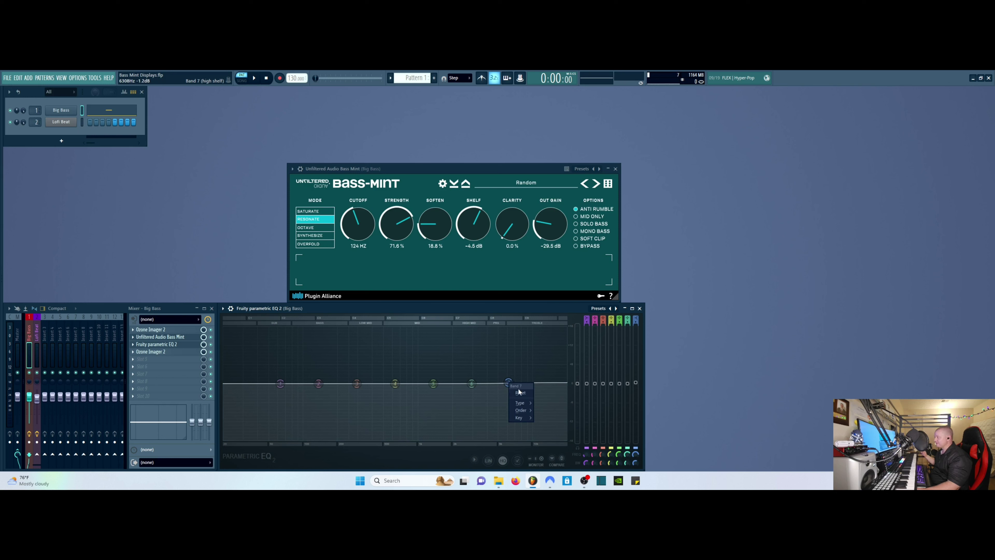
{"action": "mouse_move", "coordinate": [515, 223]}
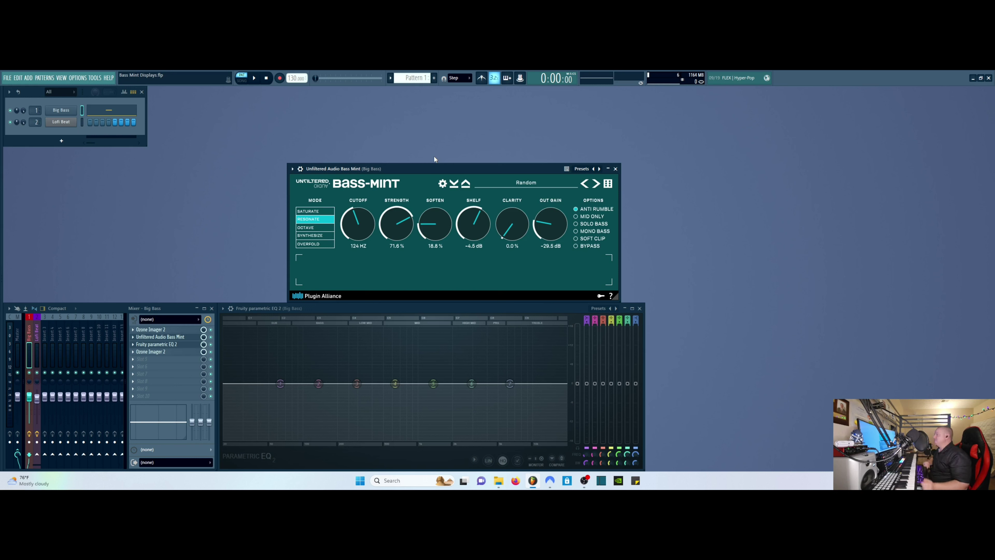
{"action": "mouse_move", "coordinate": [583, 483]}
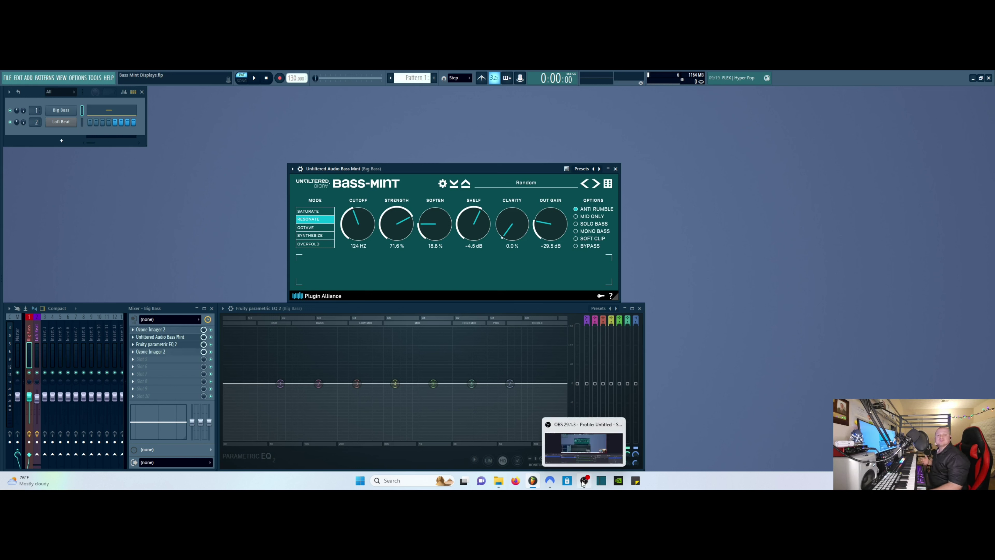